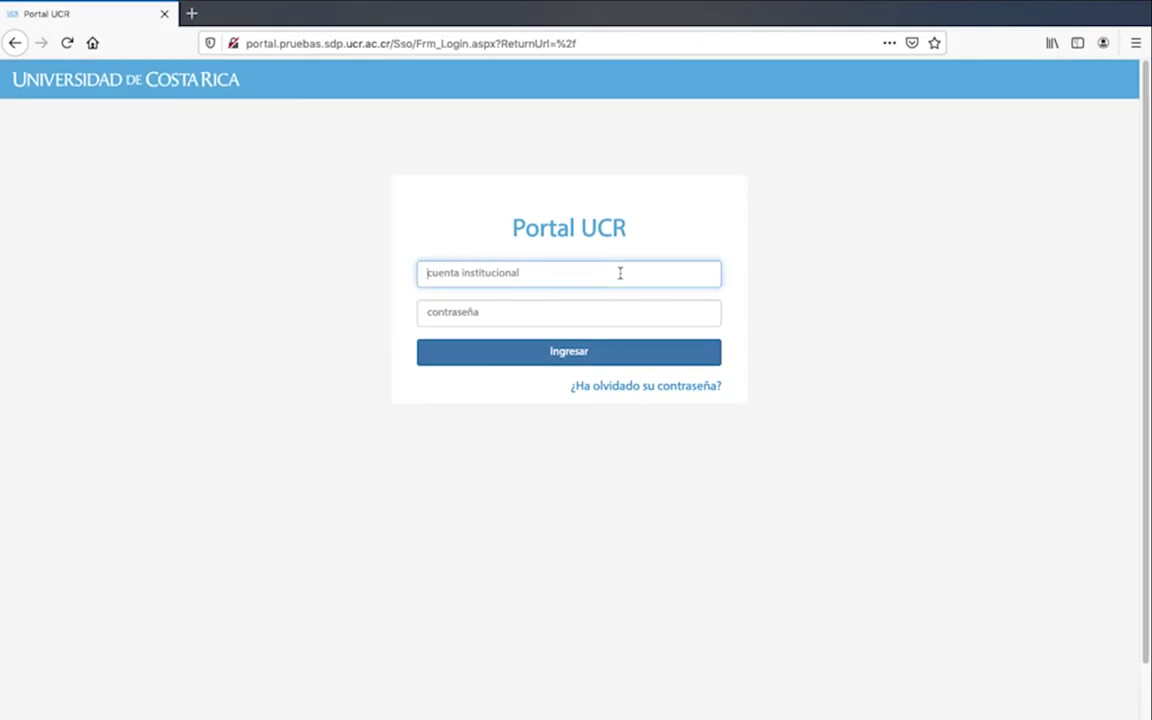
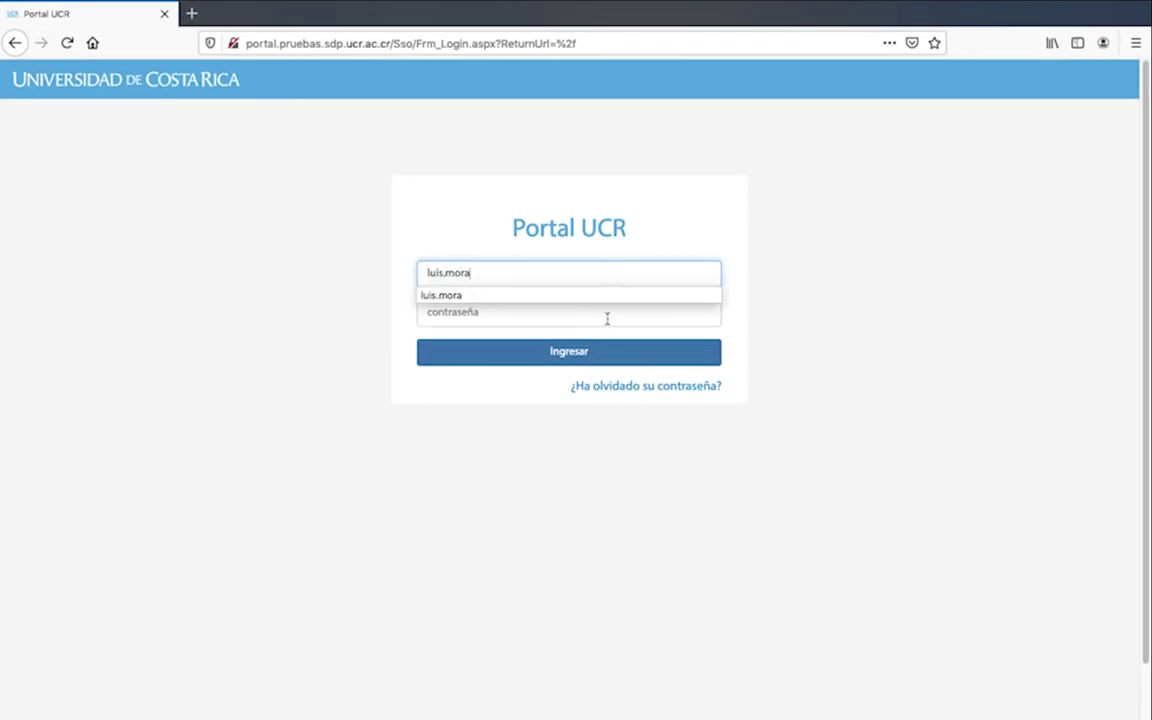
# Sign in to Portal UCR with the institutional username and password, accepting the insecure-connection warning
pyautogui.click(607, 317)
pyautogui.write('*')
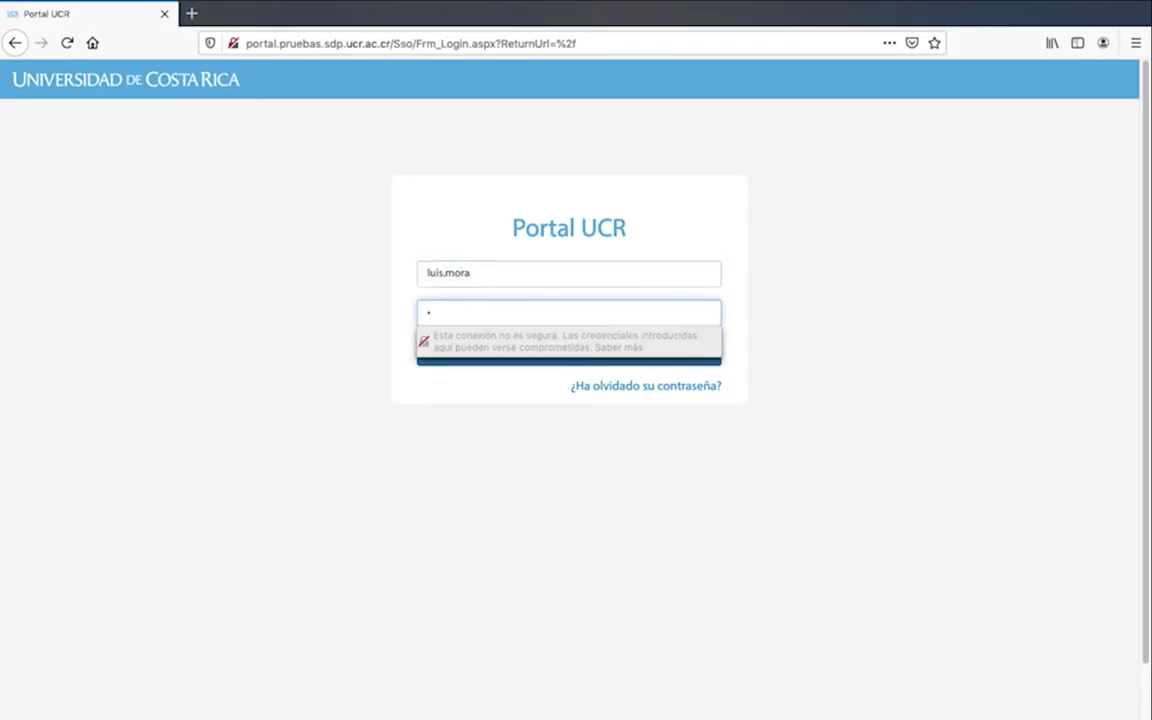
pyautogui.click(931, 369)
pyautogui.click(623, 358)
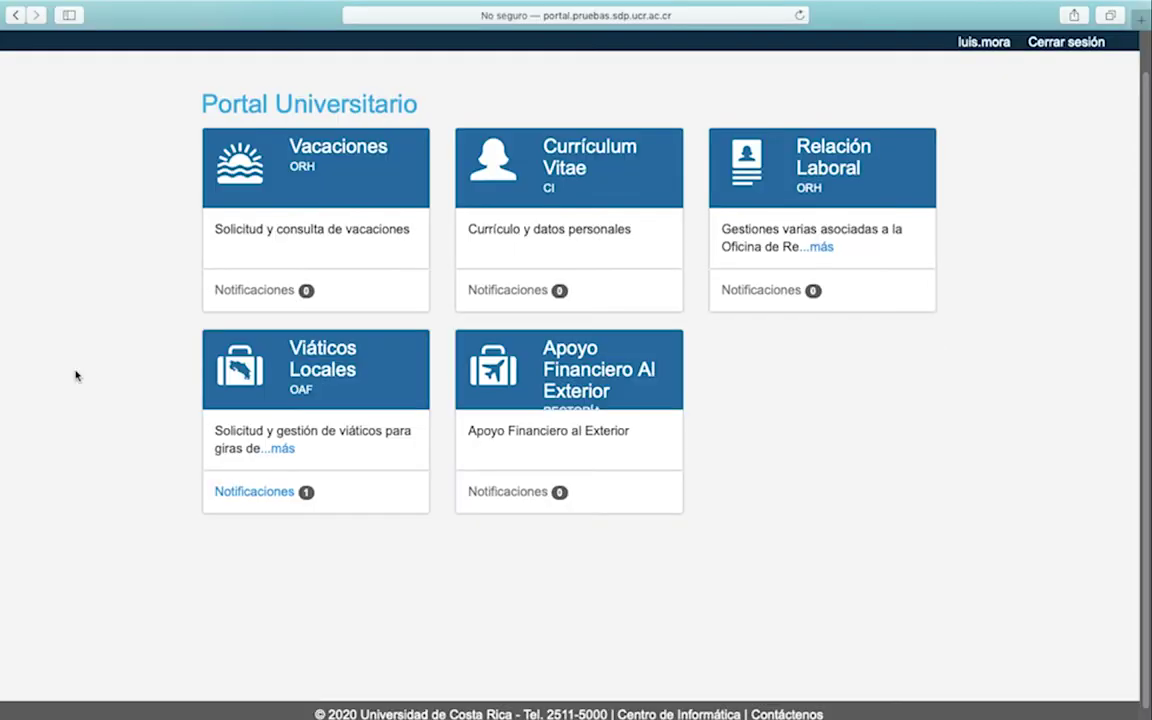
# Open the Viáticos Locales card on the Portal Universitario dashboard
pyautogui.click(335, 362)
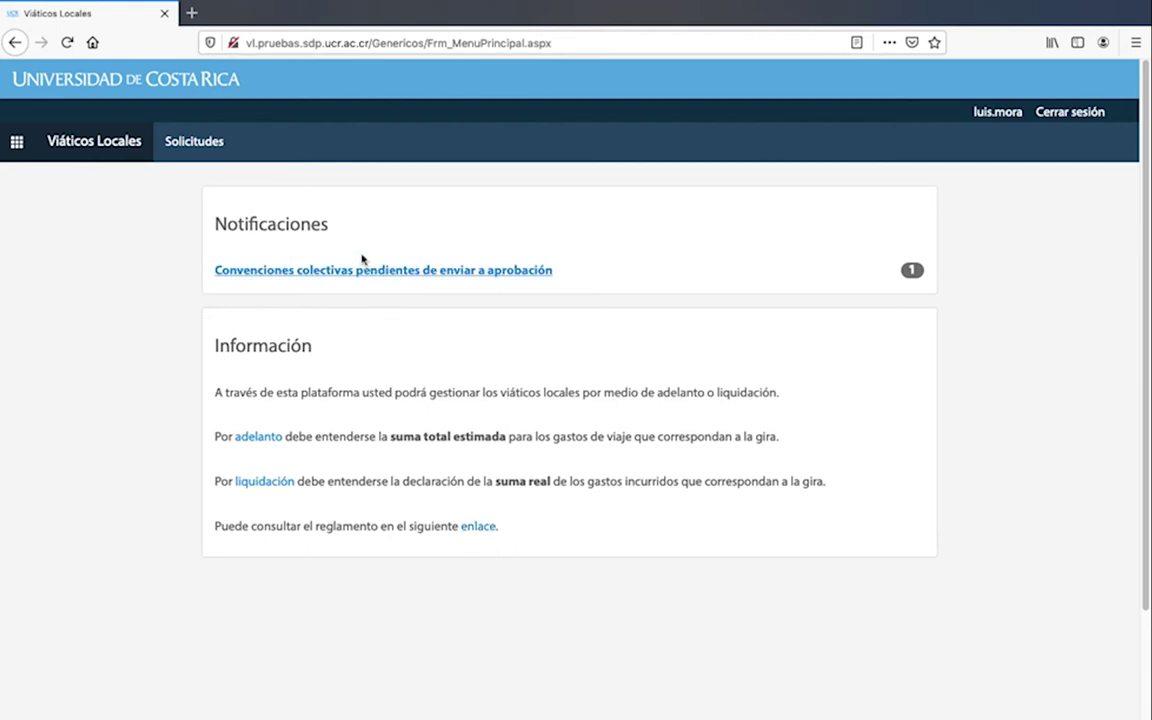
# Go to Solicitudes > Adelanto to show the local per-diem advance requests page
pyautogui.moveTo(330, 225); pyautogui.dragTo(225, 224)
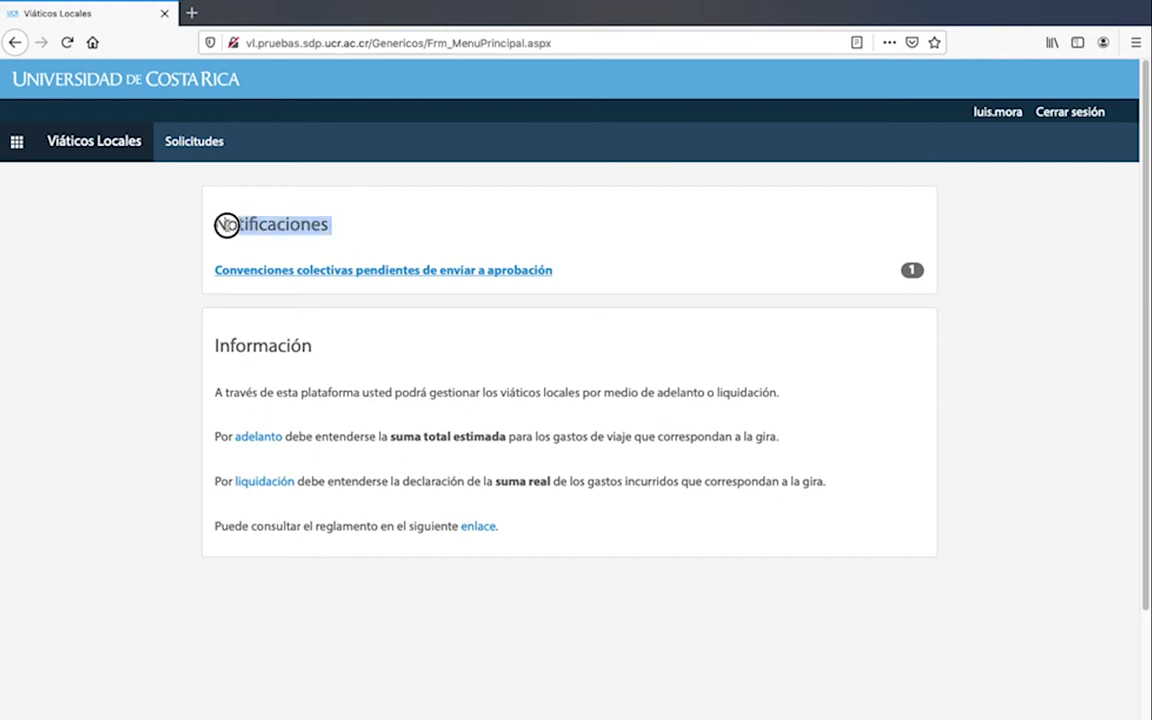
pyautogui.click(391, 231)
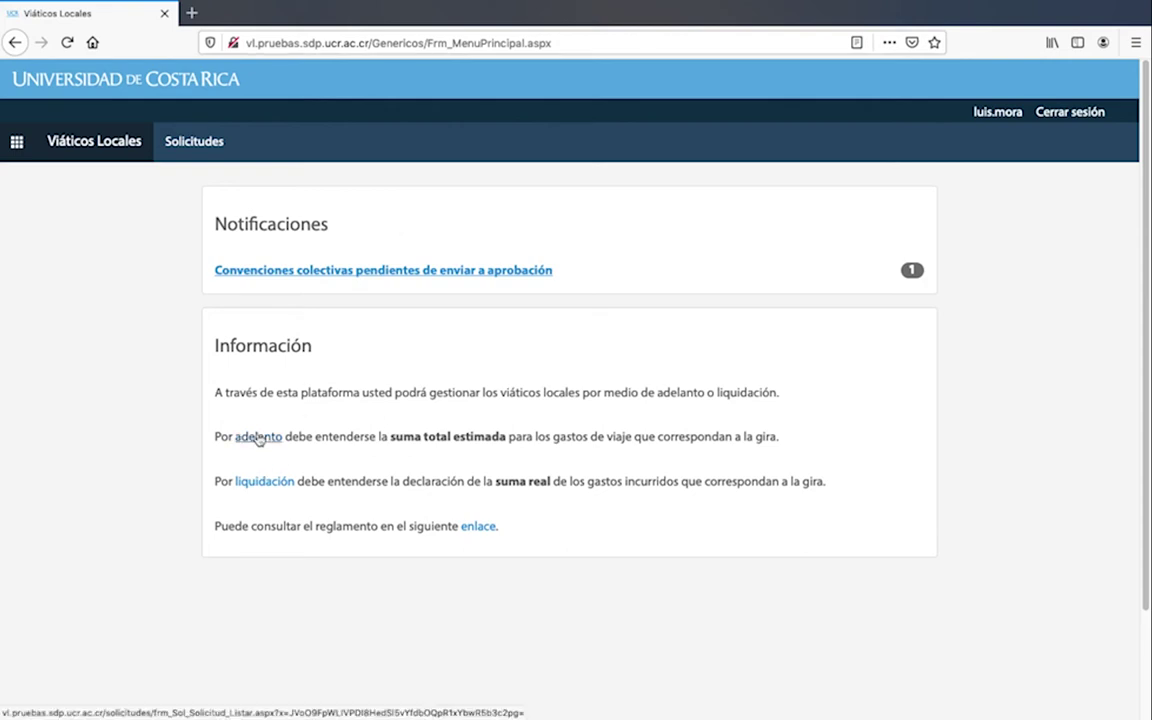
pyautogui.click(197, 145)
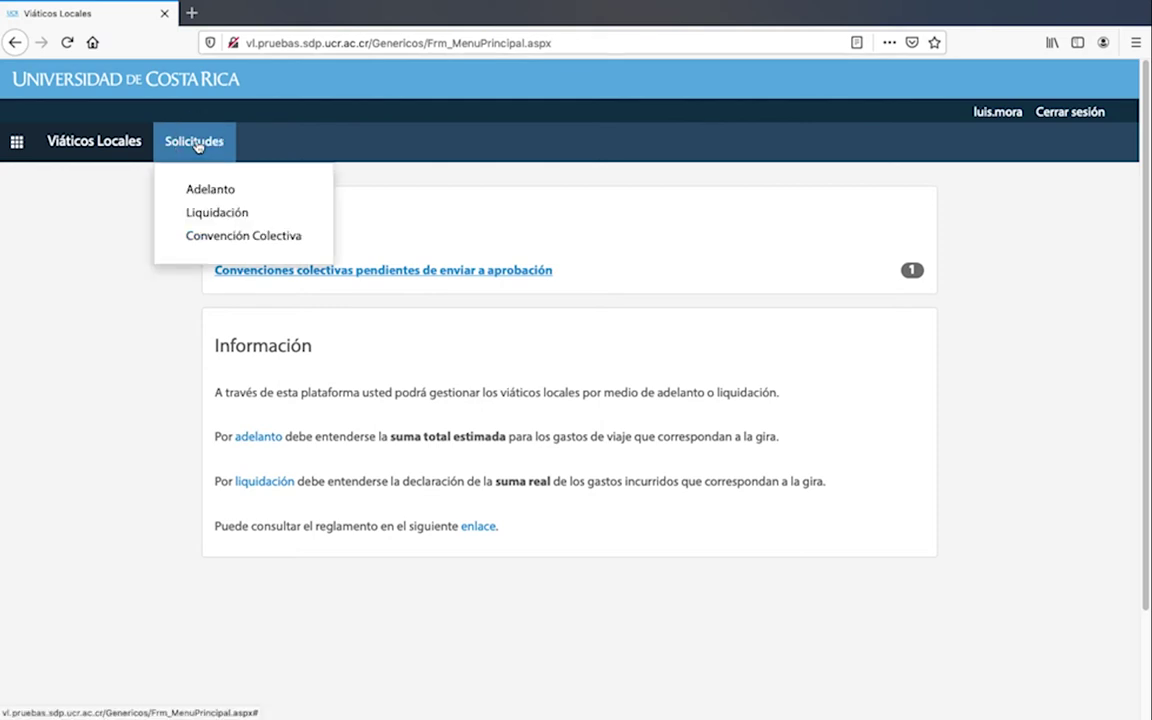
pyautogui.click(209, 192)
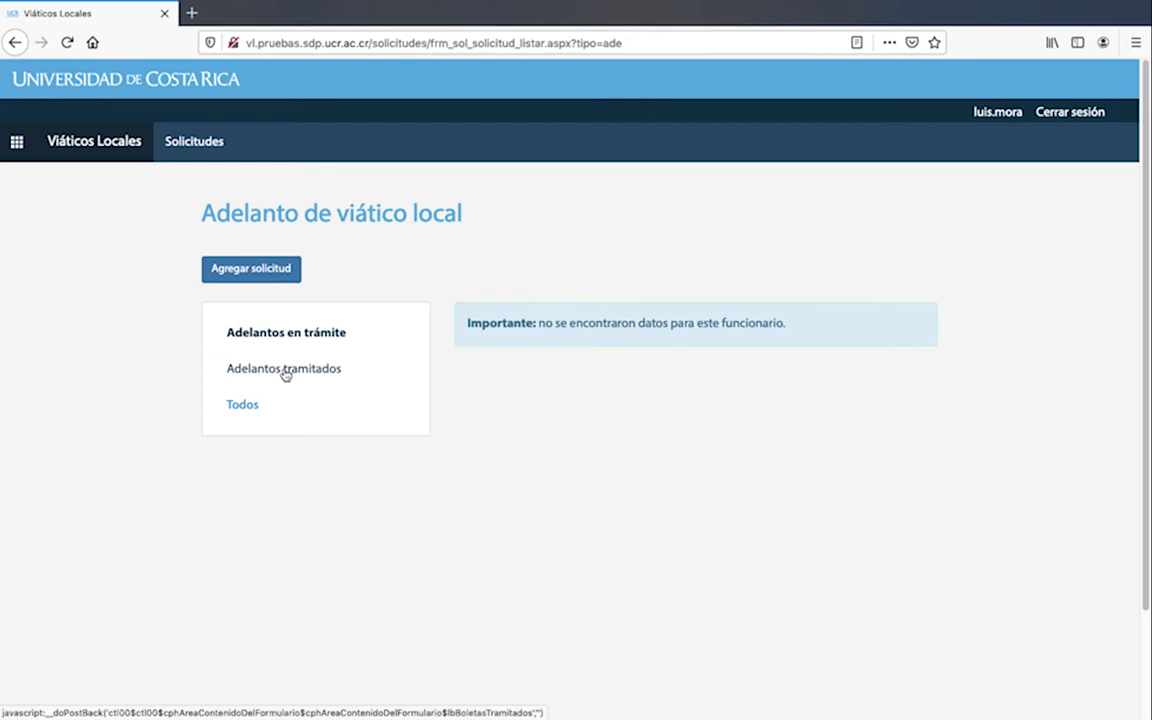
# Add a new advance request and scroll down to its empty Datos generales form
pyautogui.click(255, 270)
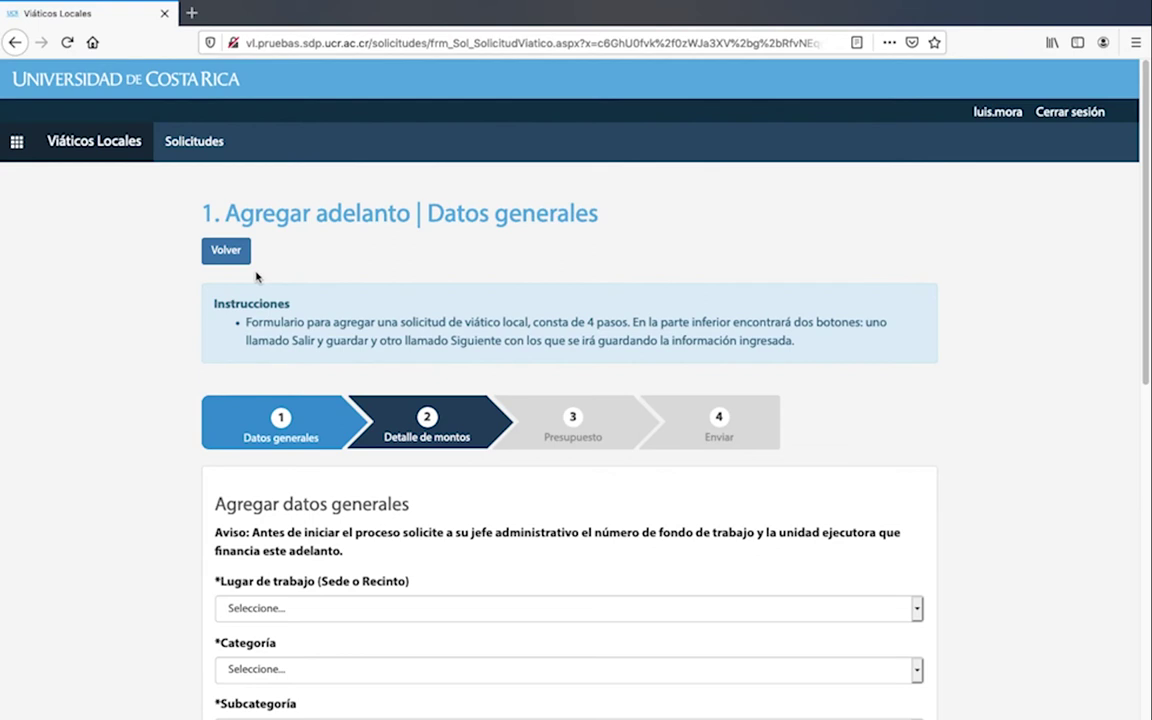
pyautogui.scroll(-3, 452, 354)
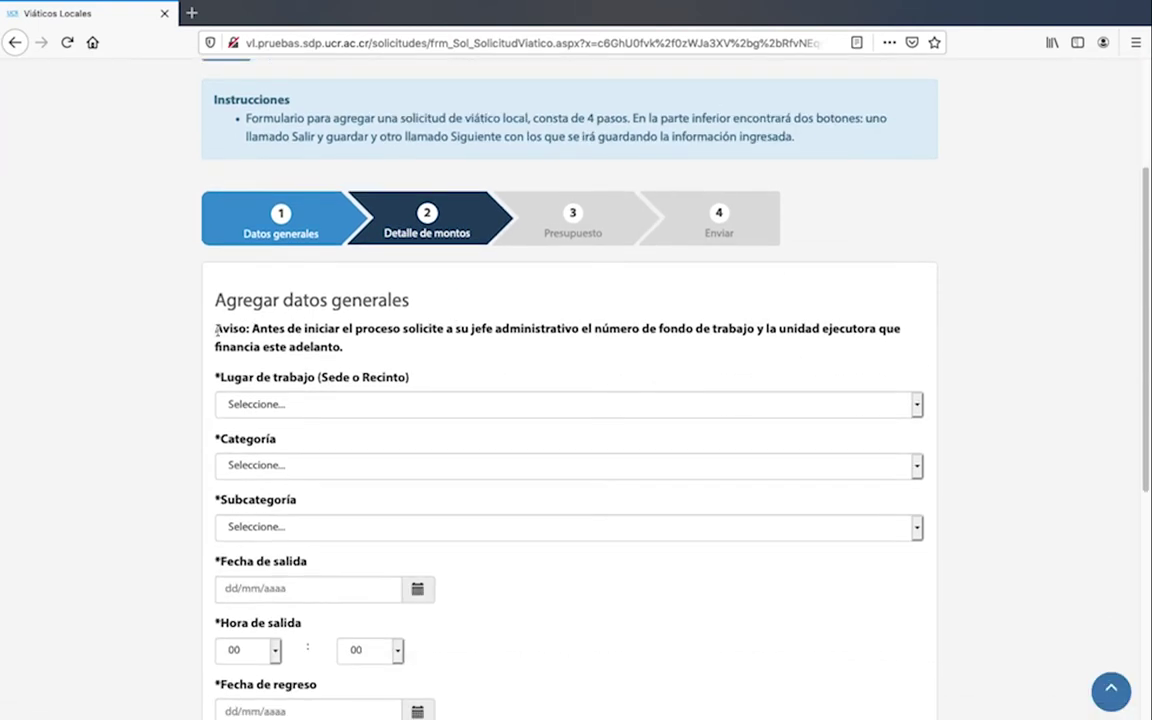
pyautogui.moveTo(215, 328); pyautogui.dragTo(368, 348)
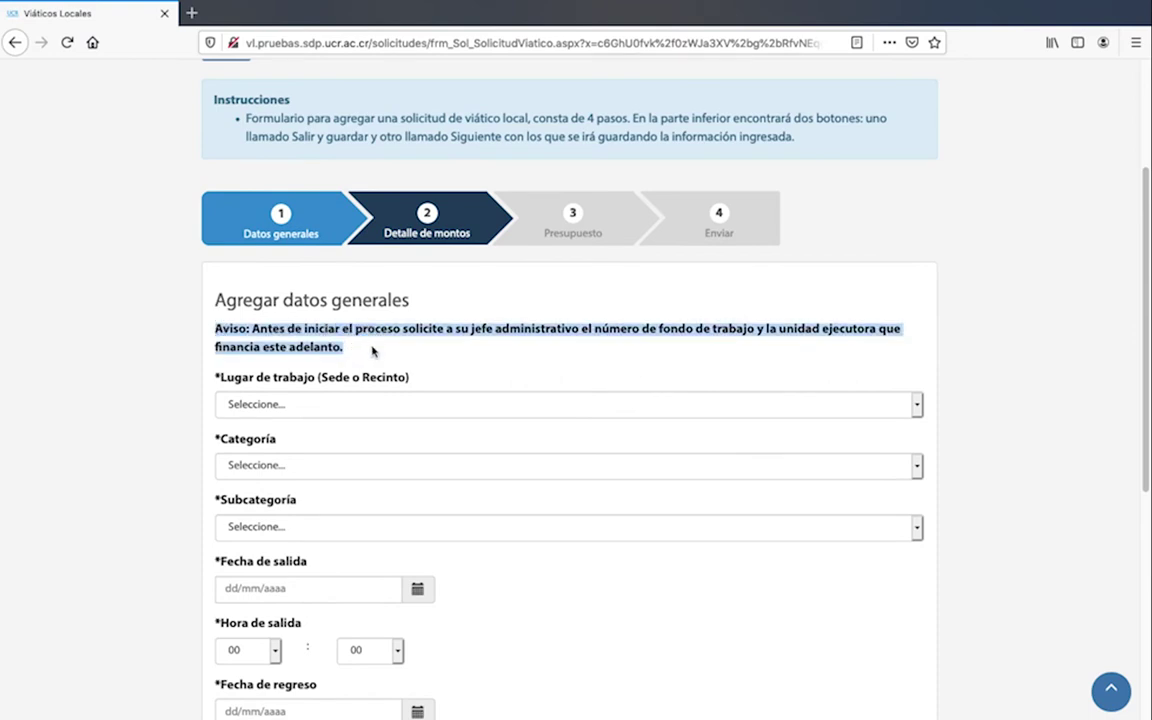
pyautogui.click(372, 350)
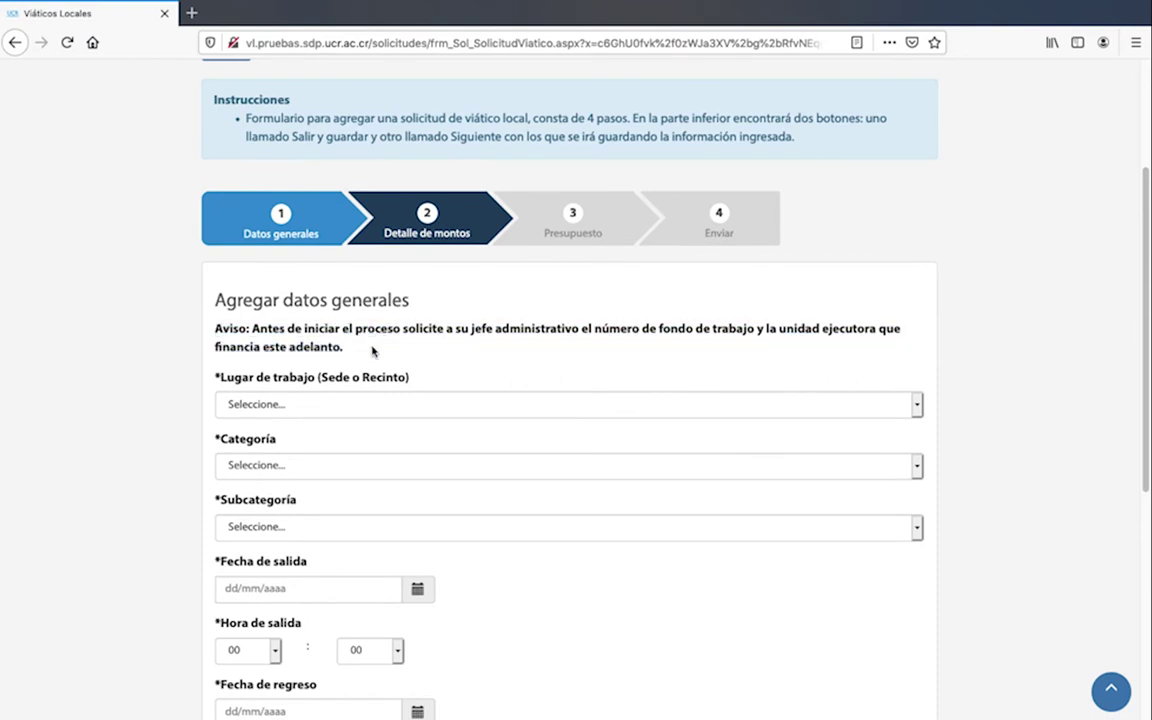
pyautogui.scroll(-1, 372, 350)
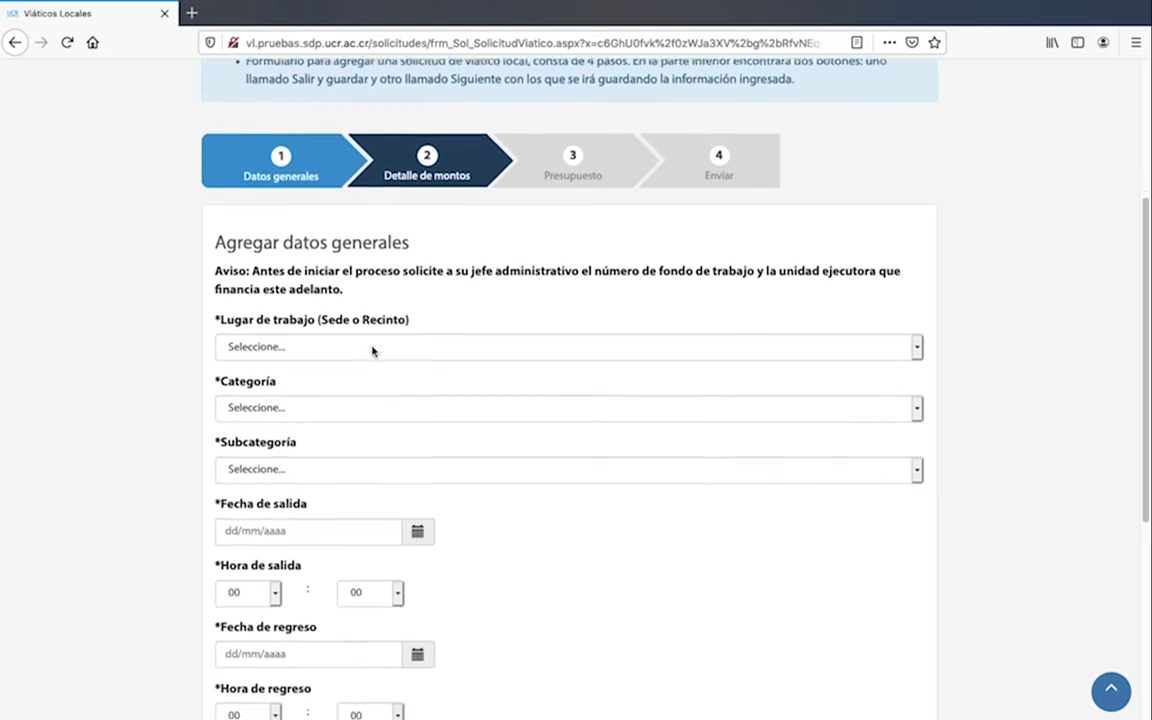
# Set workplace Sede Central, category Administrativo and subcategory Profesional B
pyautogui.click(370, 338)
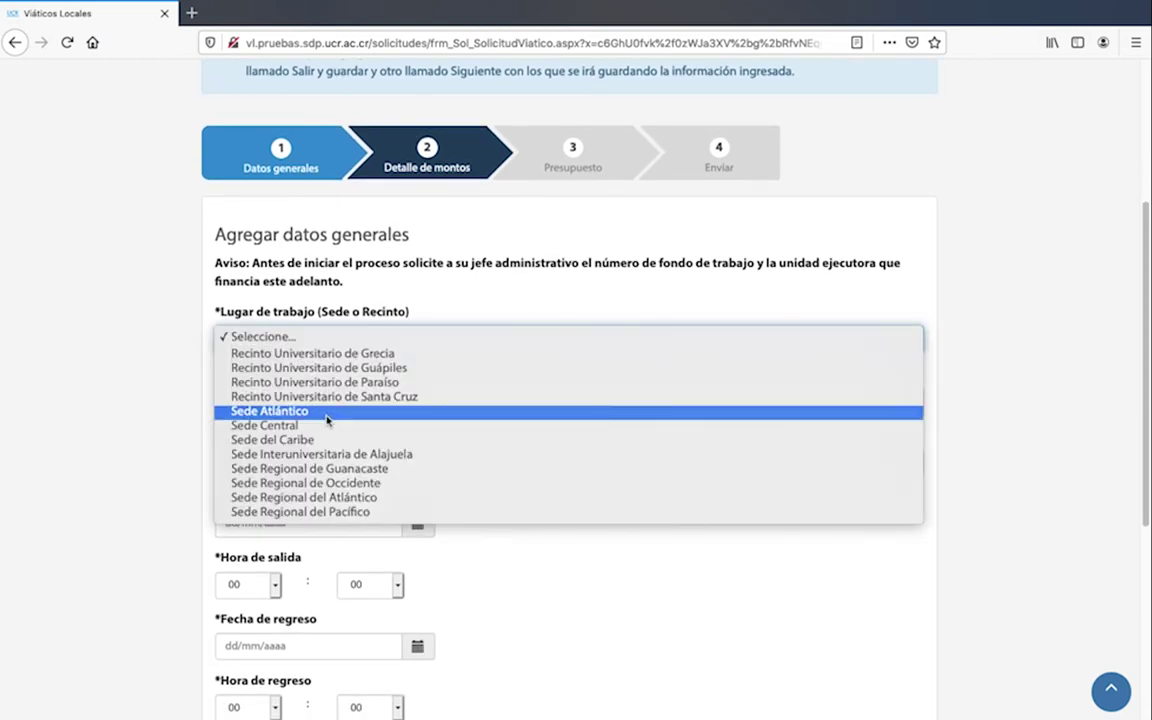
pyautogui.click(288, 425)
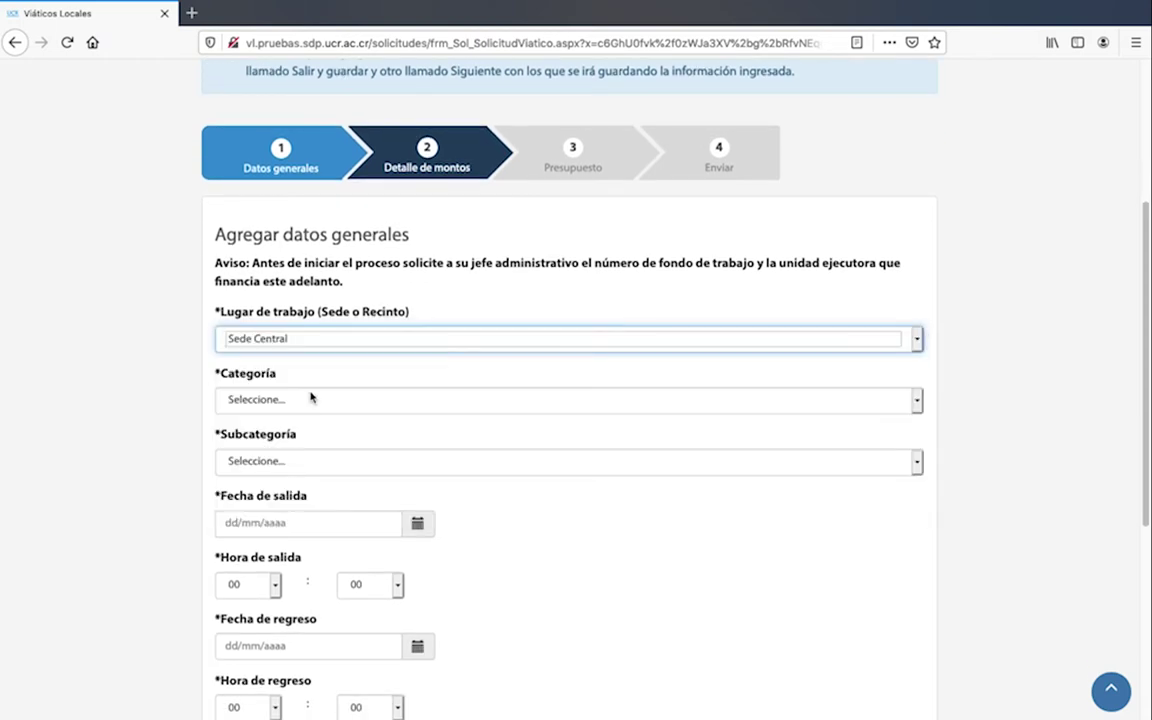
pyautogui.click(311, 401)
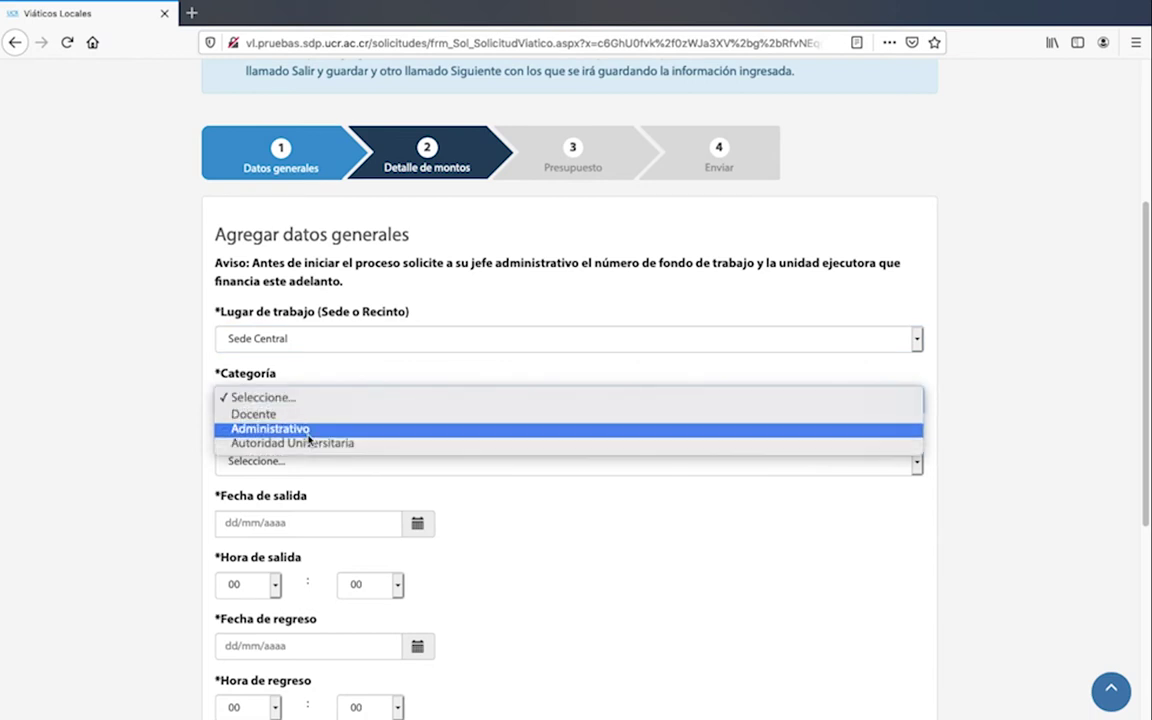
pyautogui.click(309, 429)
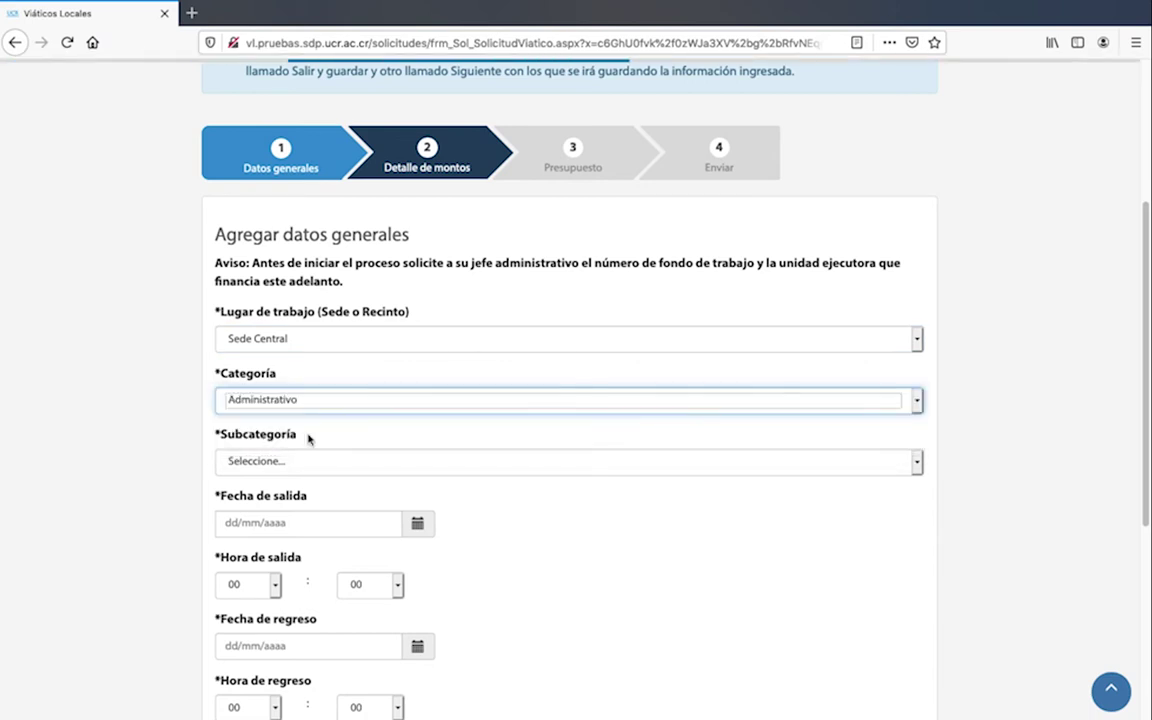
pyautogui.click(321, 462)
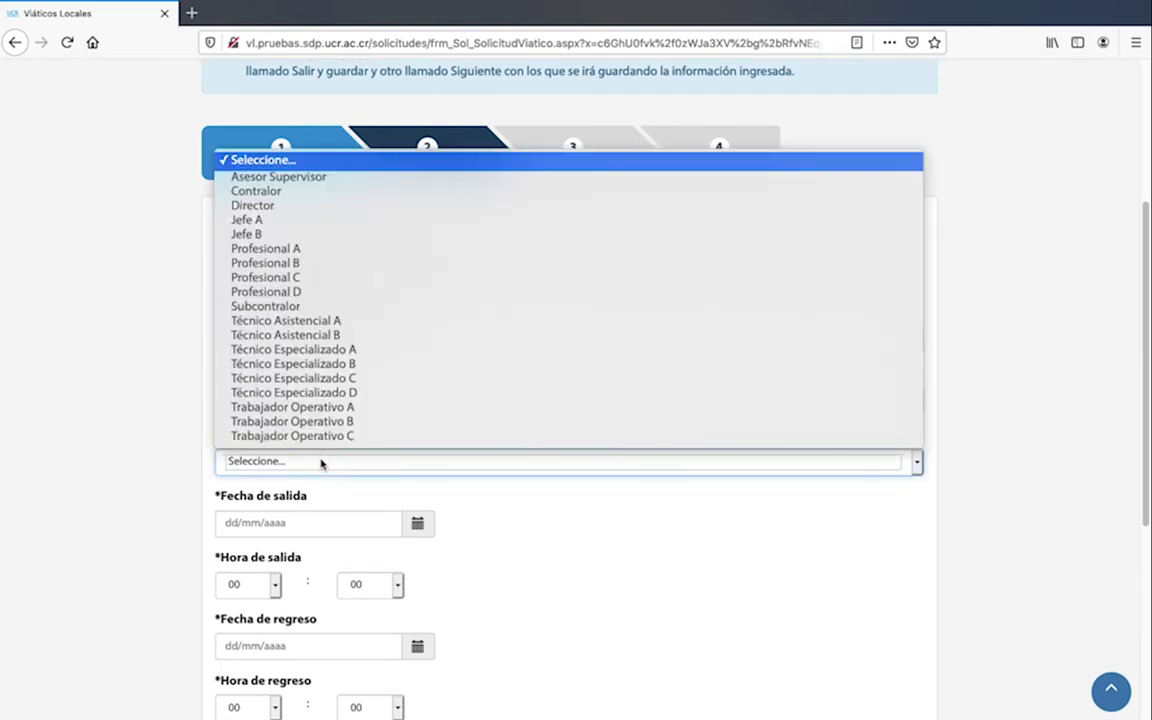
pyautogui.click(311, 264)
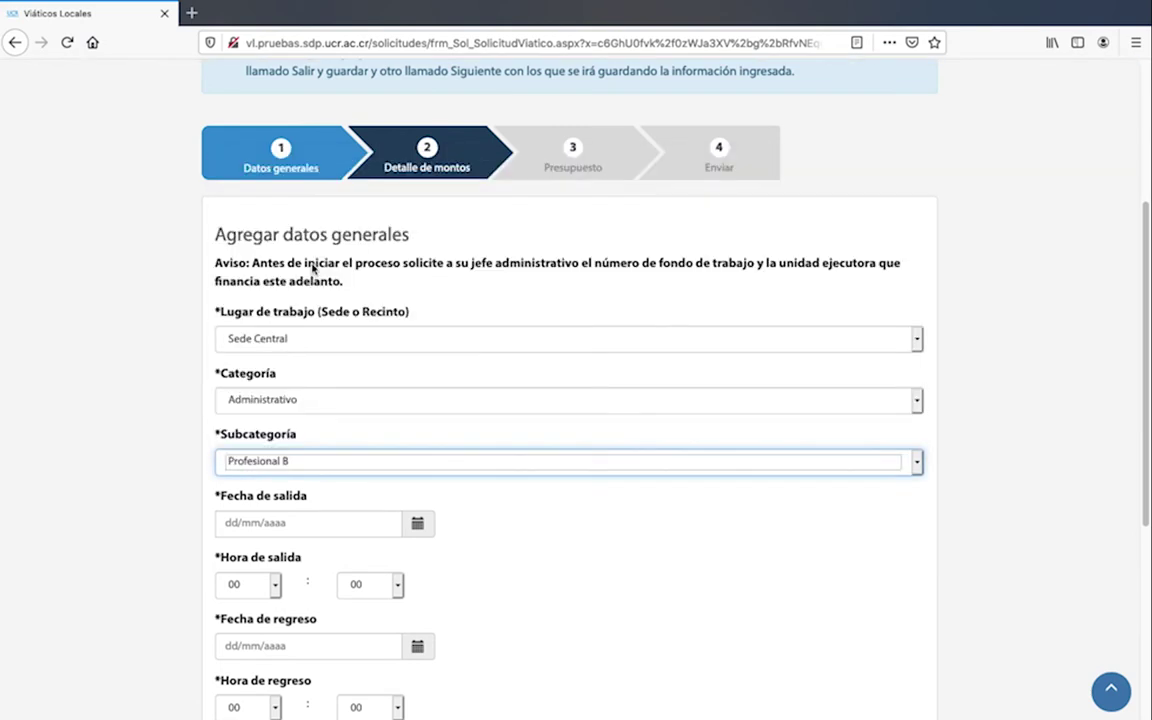
# Set departure 21/04/2020 at 08 and return 23/04/2020 at 14
pyautogui.click(417, 523)
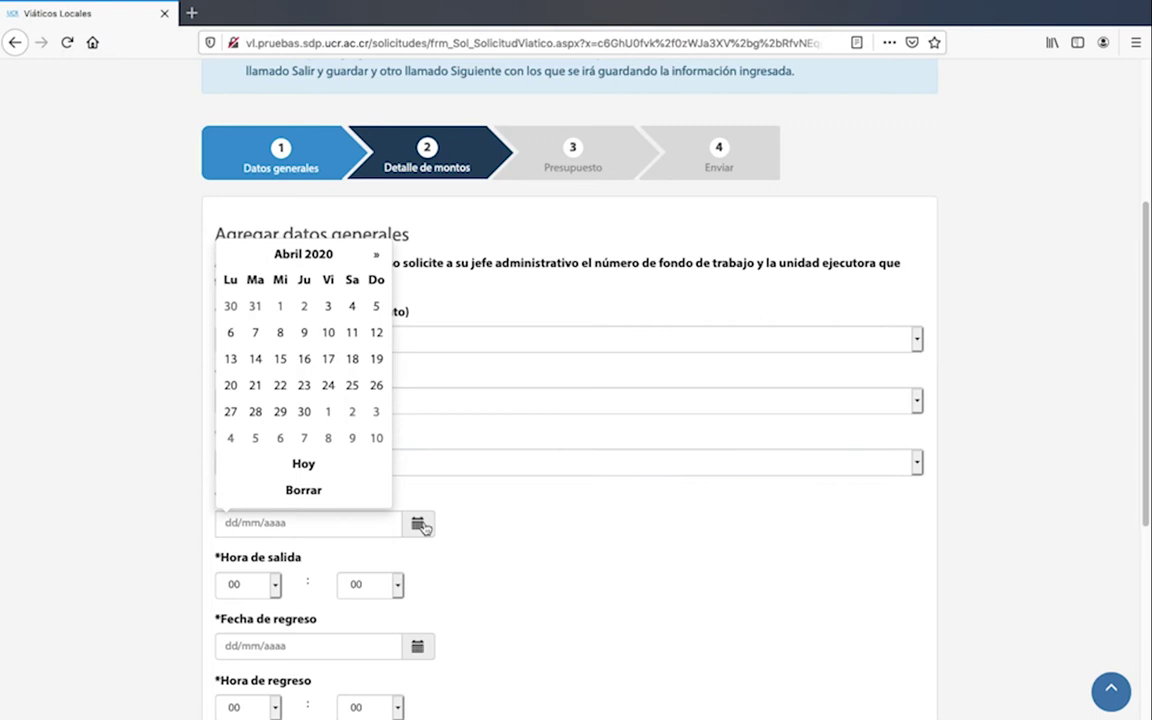
pyautogui.click(255, 384)
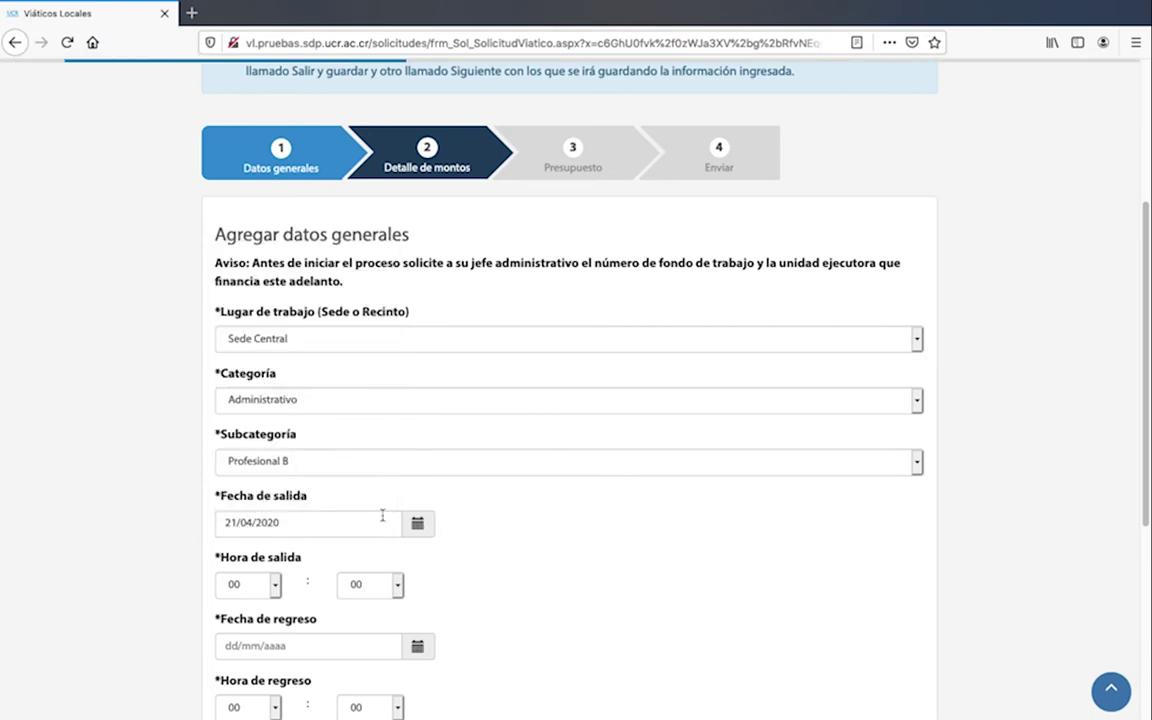
pyautogui.click(275, 585)
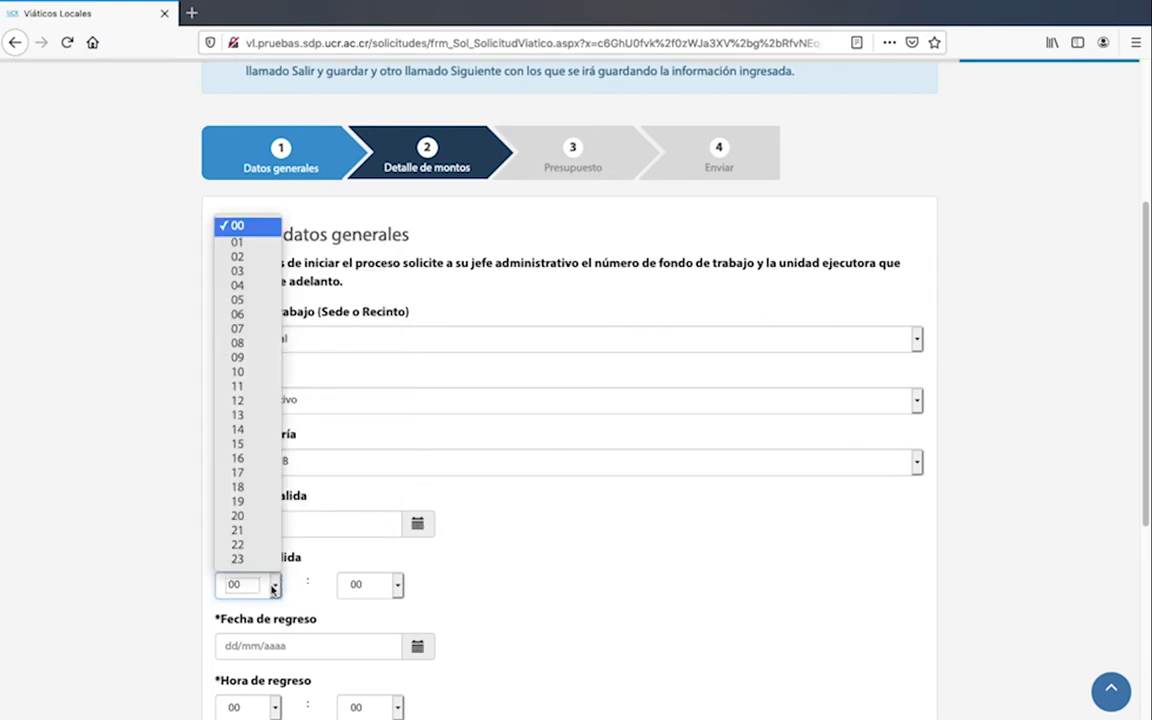
pyautogui.click(237, 342)
pyautogui.scroll(-2, 417, 478)
pyautogui.click(417, 478)
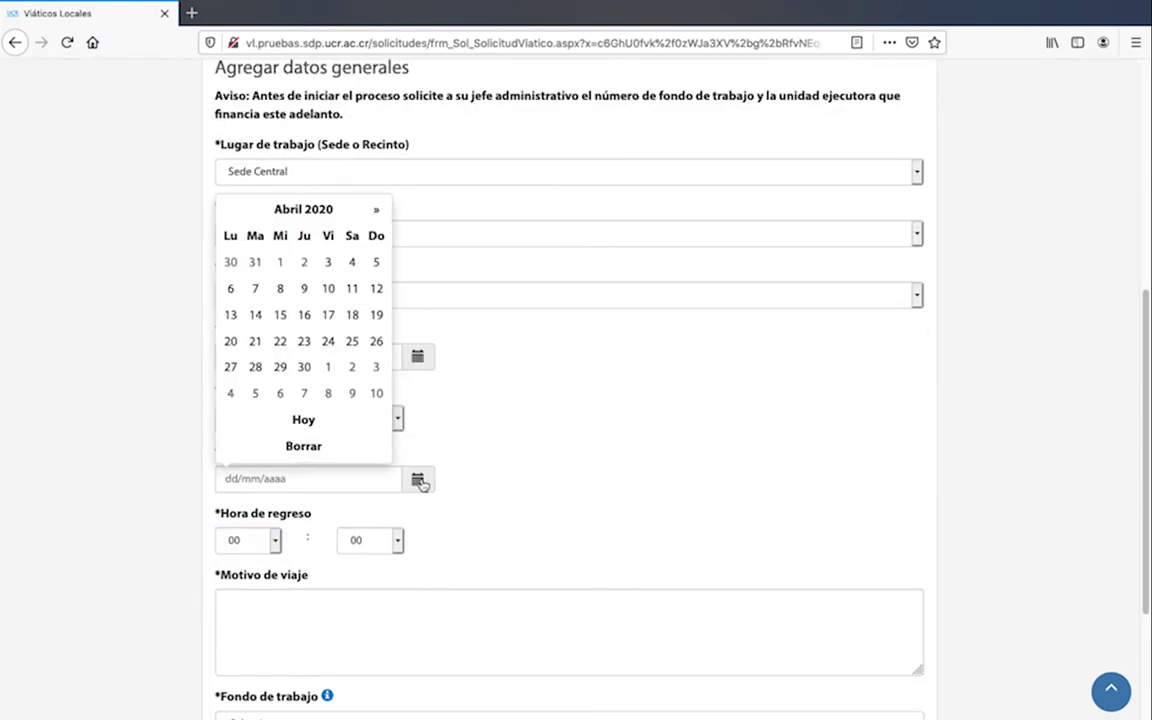
pyautogui.click(303, 341)
pyautogui.click(277, 542)
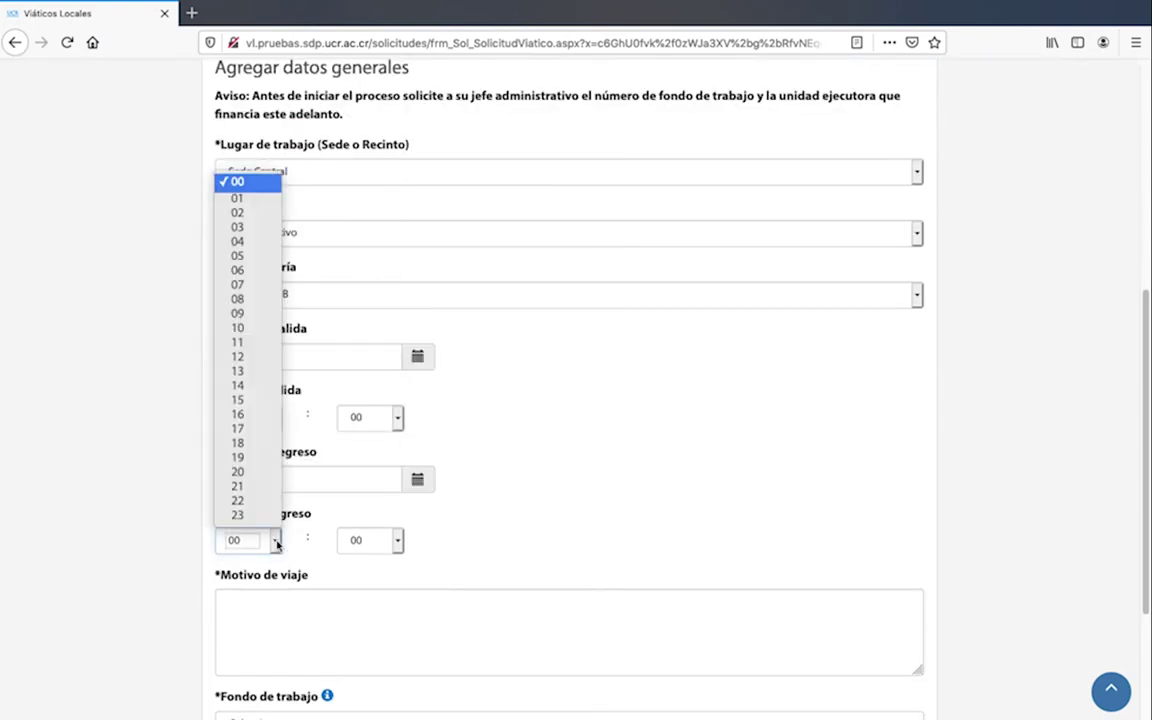
pyautogui.click(241, 384)
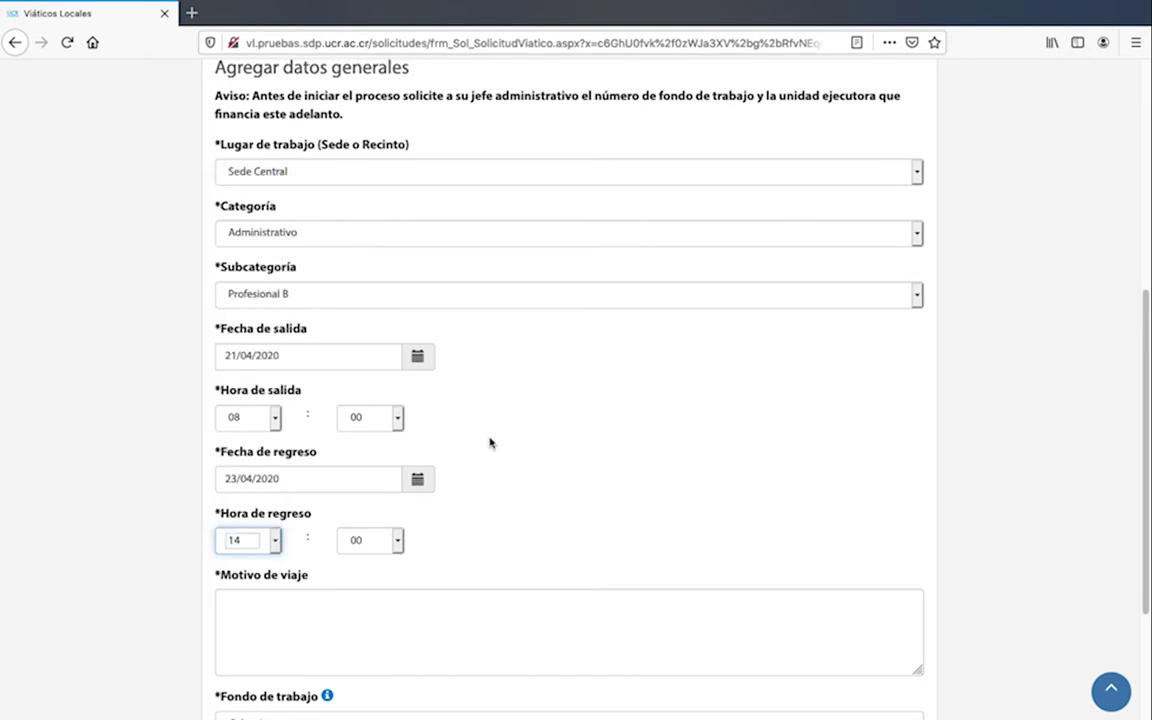
pyautogui.scroll(-3, 495, 450)
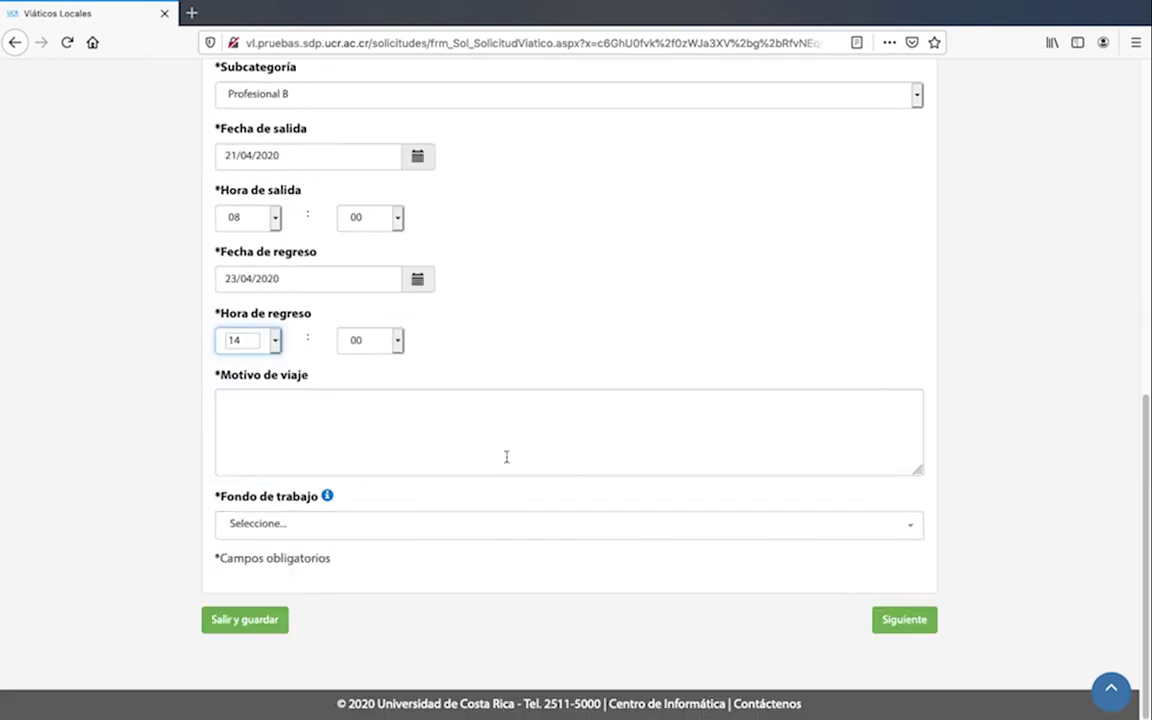
# Enter reason 'Revisión del equipo de telecomunicaciones', choose fund 35 FONDO DE TRAB. CENTRO DE INFORMATICA, and continue
pyautogui.click(505, 457)
pyautogui.write('Revisión del e')
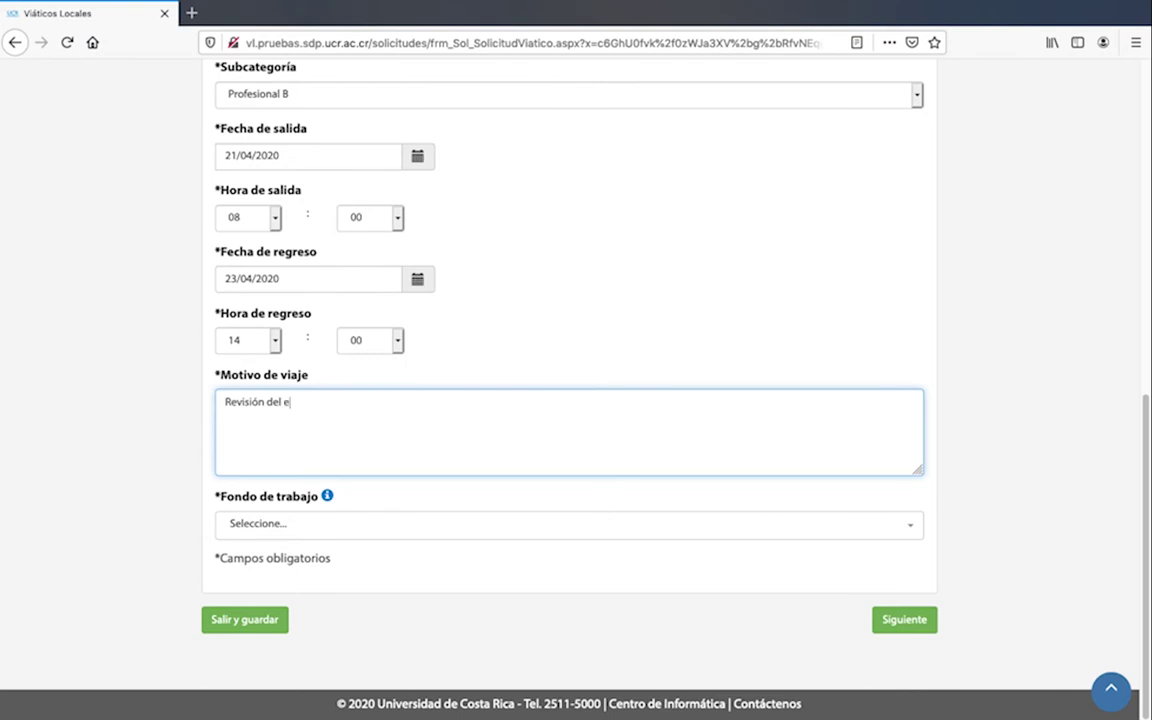
pyautogui.write('quipo de telecomunicaciones')
pyautogui.click(471, 535)
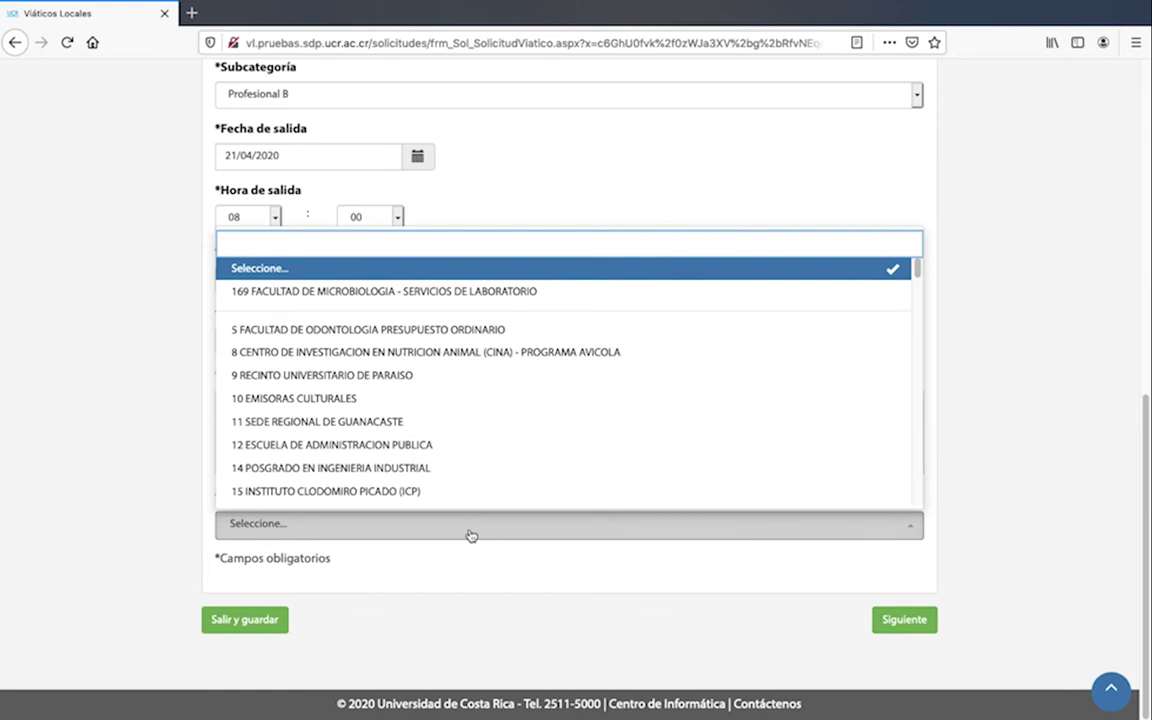
pyautogui.write('inform')
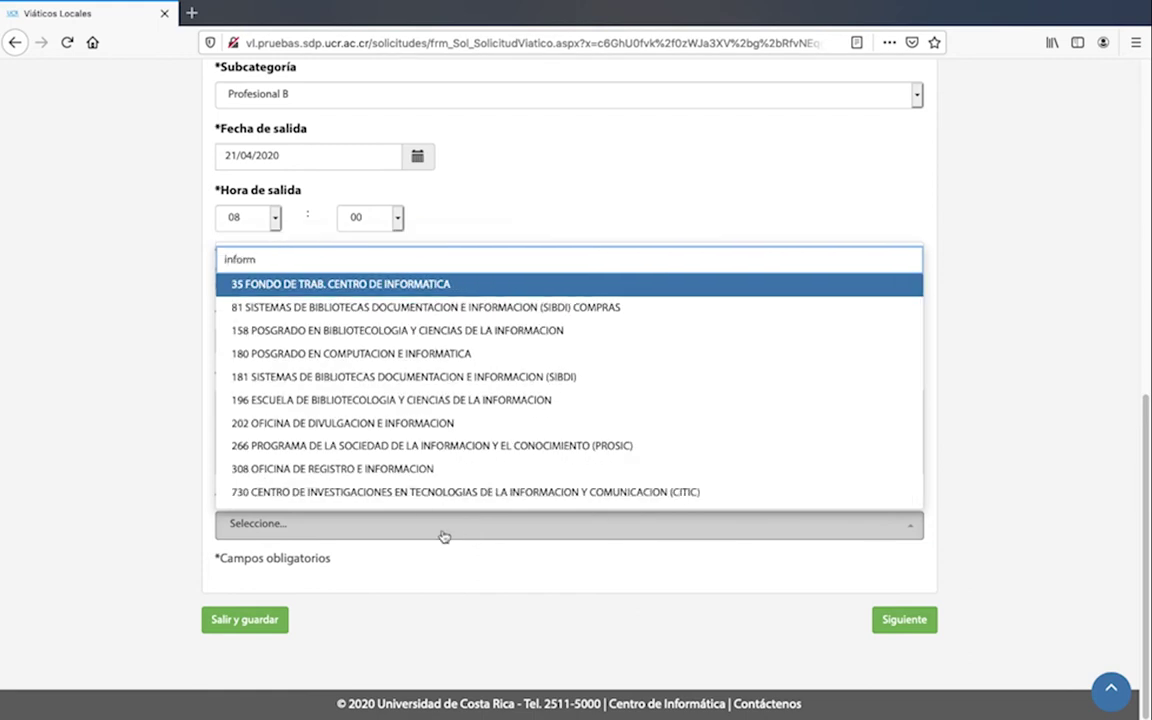
pyautogui.click(372, 285)
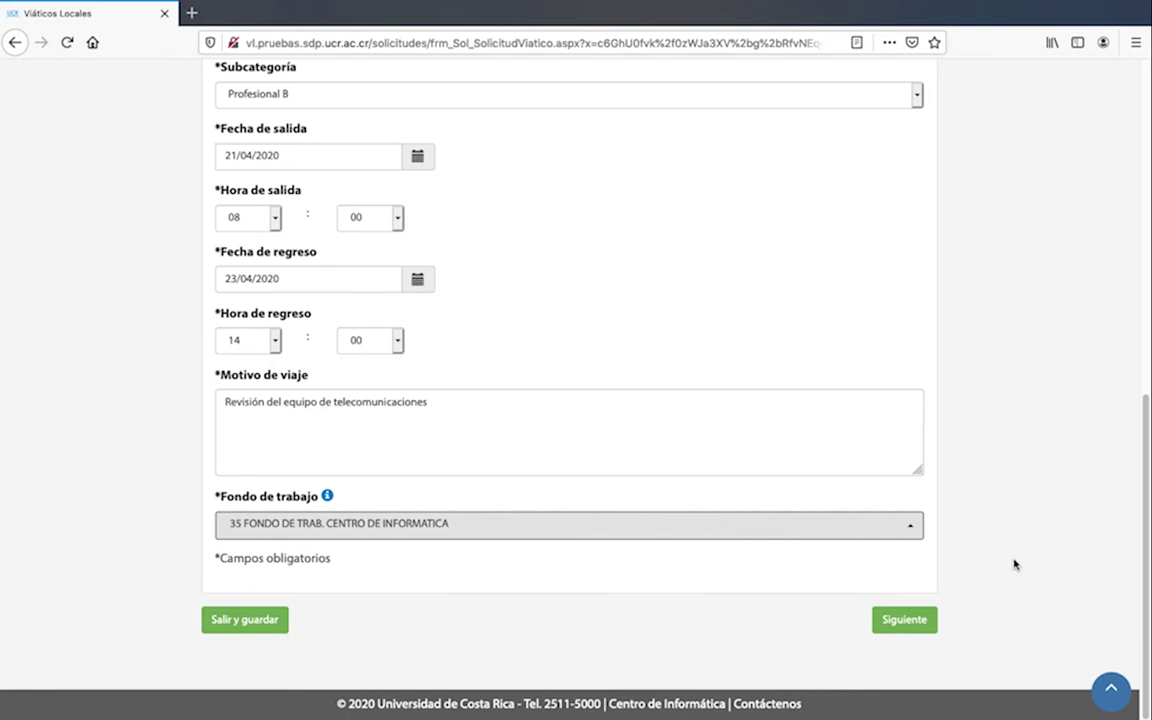
pyautogui.click(907, 626)
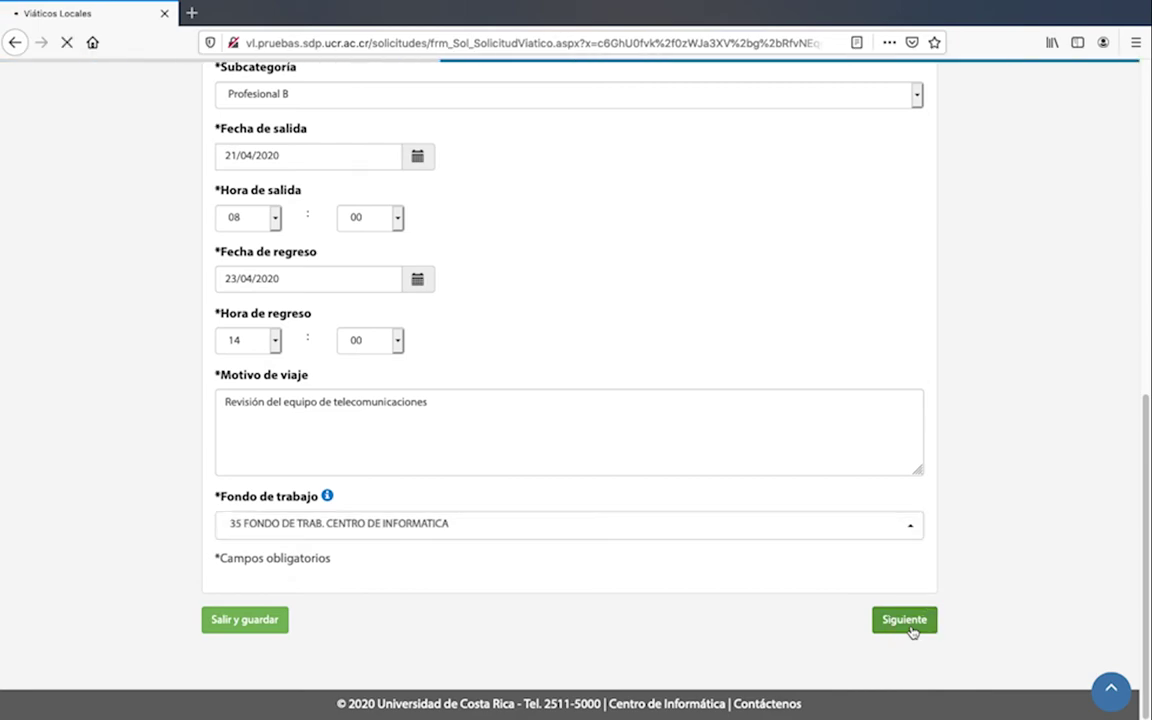
# Choose province PUNTARENAS, canton NO ESTA EN TABLA and district SIN FACTURA
pyautogui.scroll(-5, 911, 631)
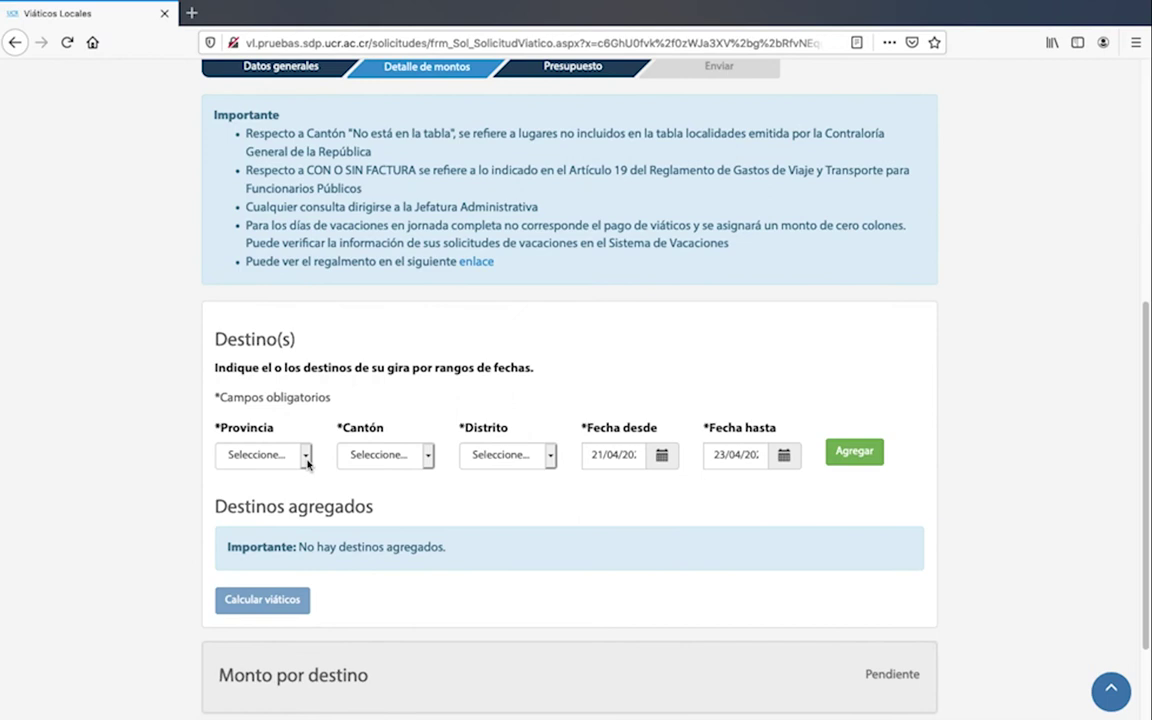
pyautogui.click(306, 462)
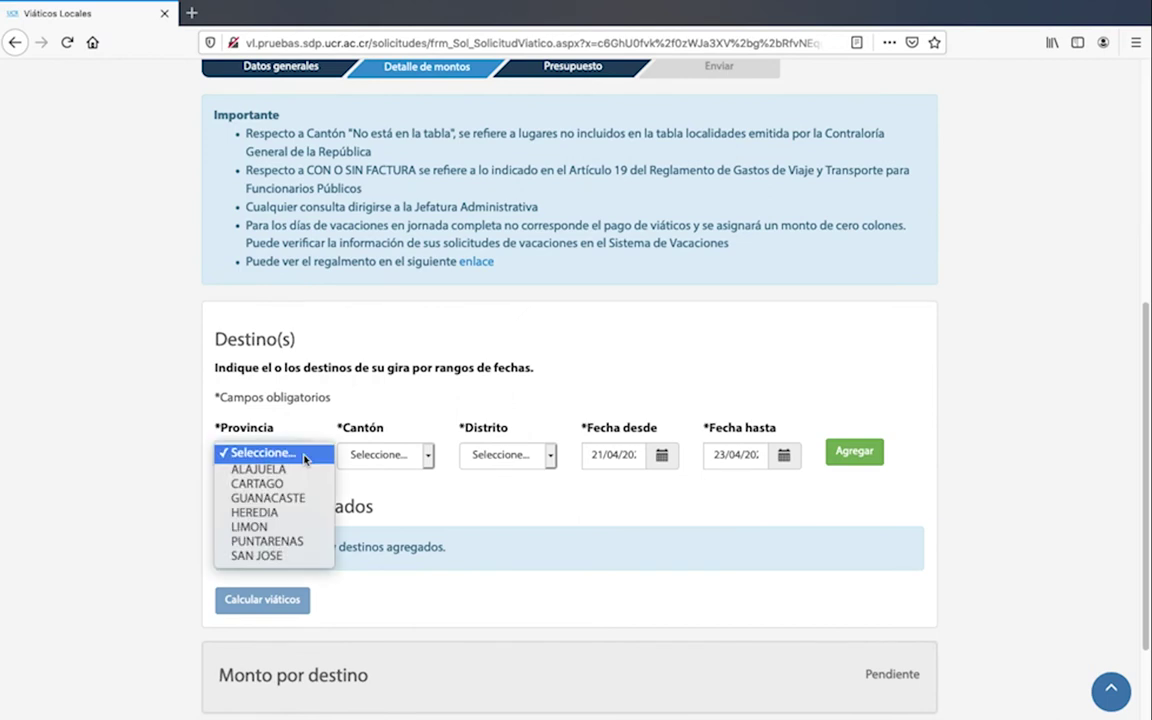
pyautogui.click(280, 546)
pyautogui.scroll(-1, 280, 546)
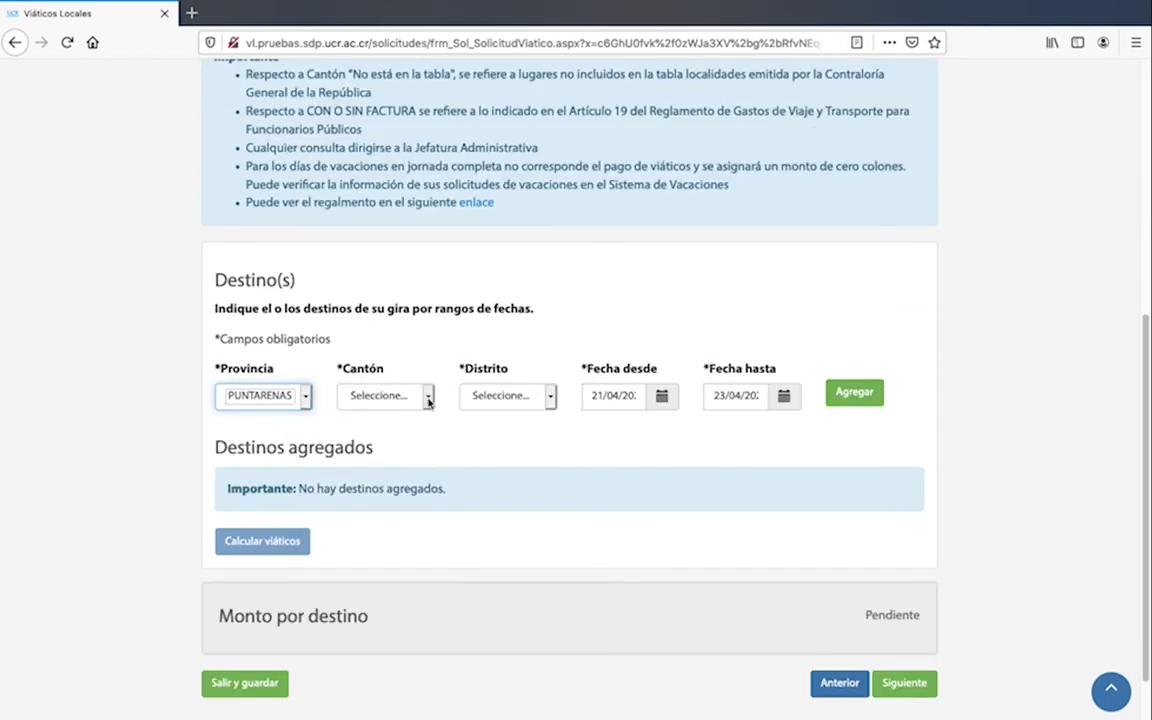
pyautogui.click(428, 399)
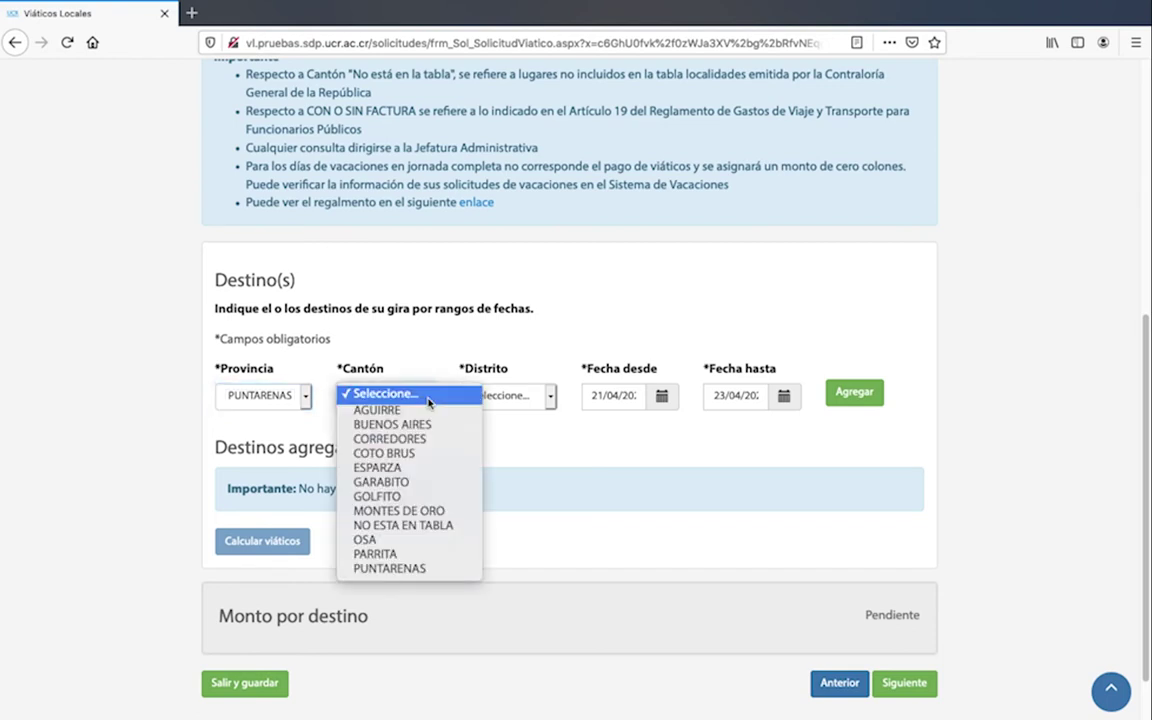
pyautogui.click(436, 527)
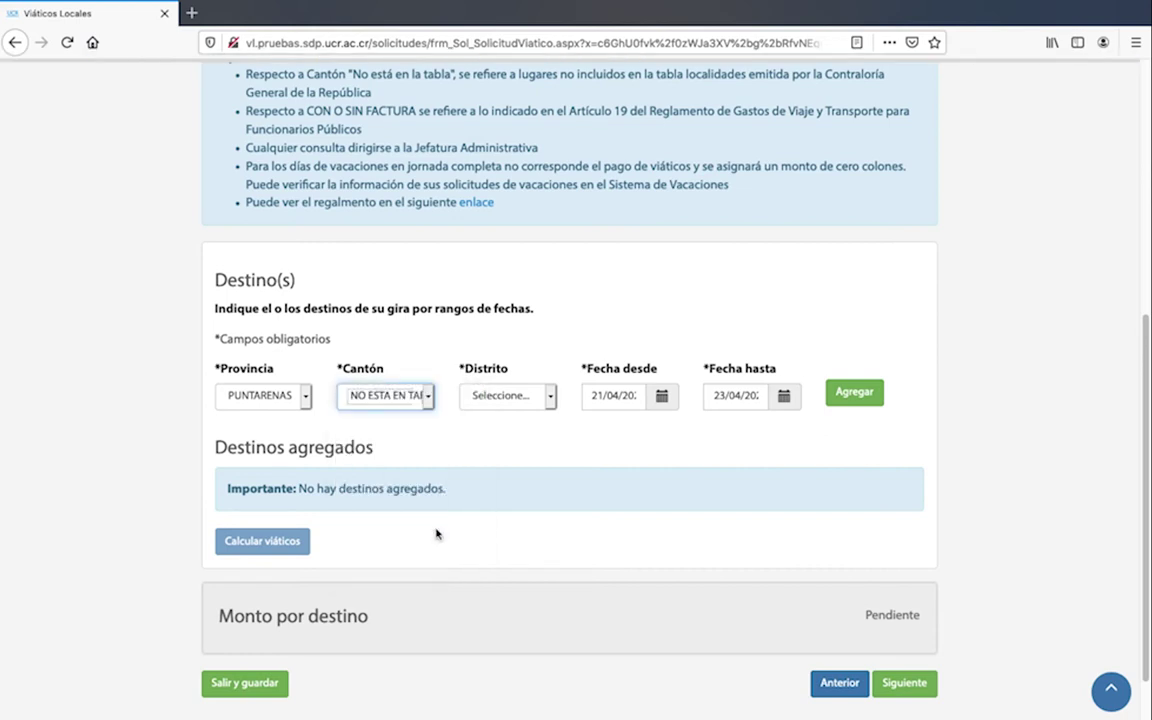
pyautogui.click(550, 398)
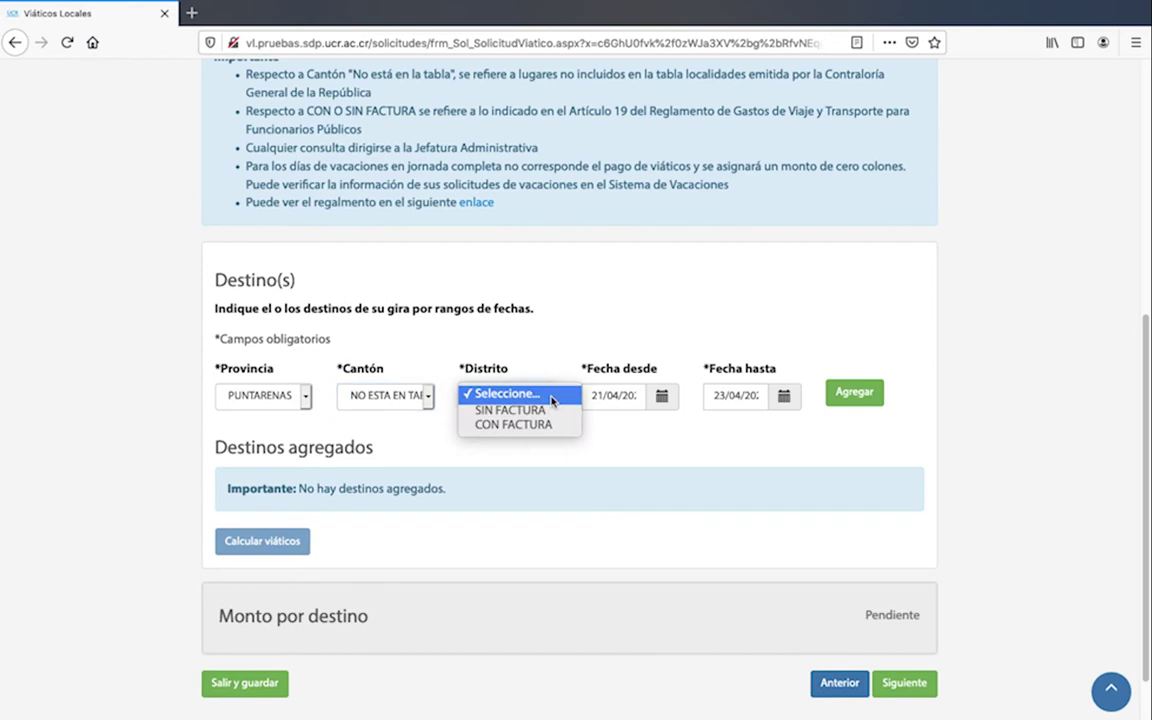
pyautogui.click(541, 412)
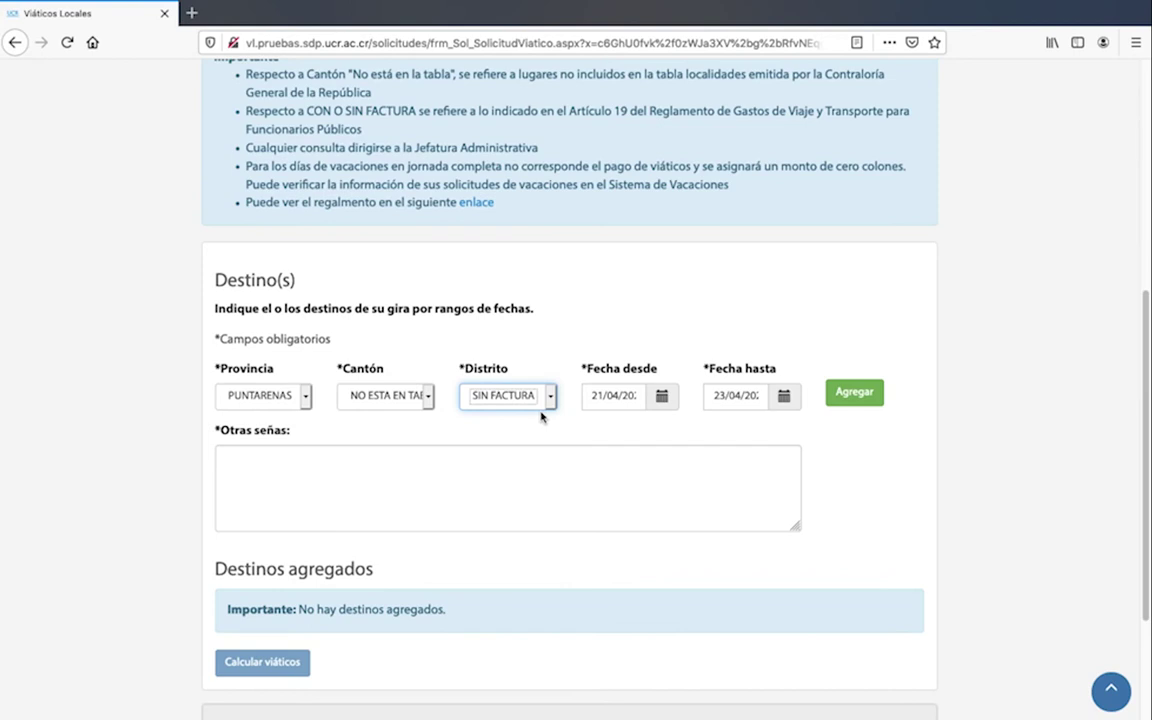
# Fill Otras señas with the Hotel Playa Bonita details and add the destination
pyautogui.click(543, 476)
pyautogui.write('H')
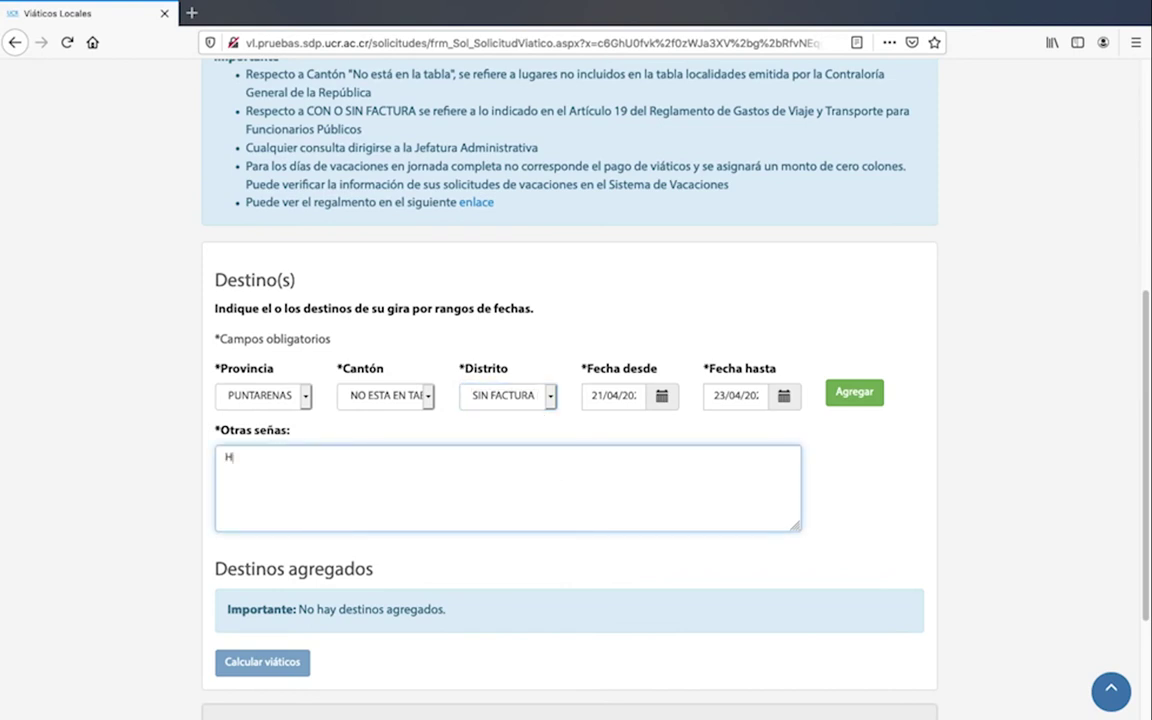
pyautogui.write('otel Playa  Bonita')
pyautogui.scroll(-1, 870, 480)
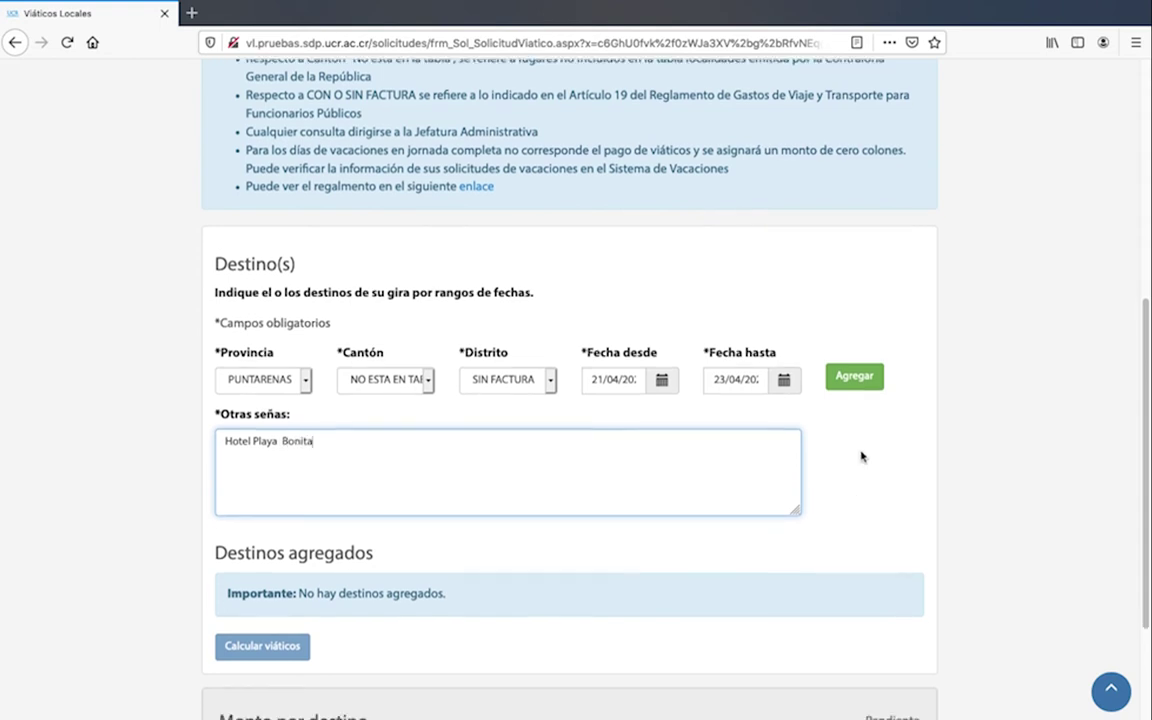
pyautogui.click(856, 380)
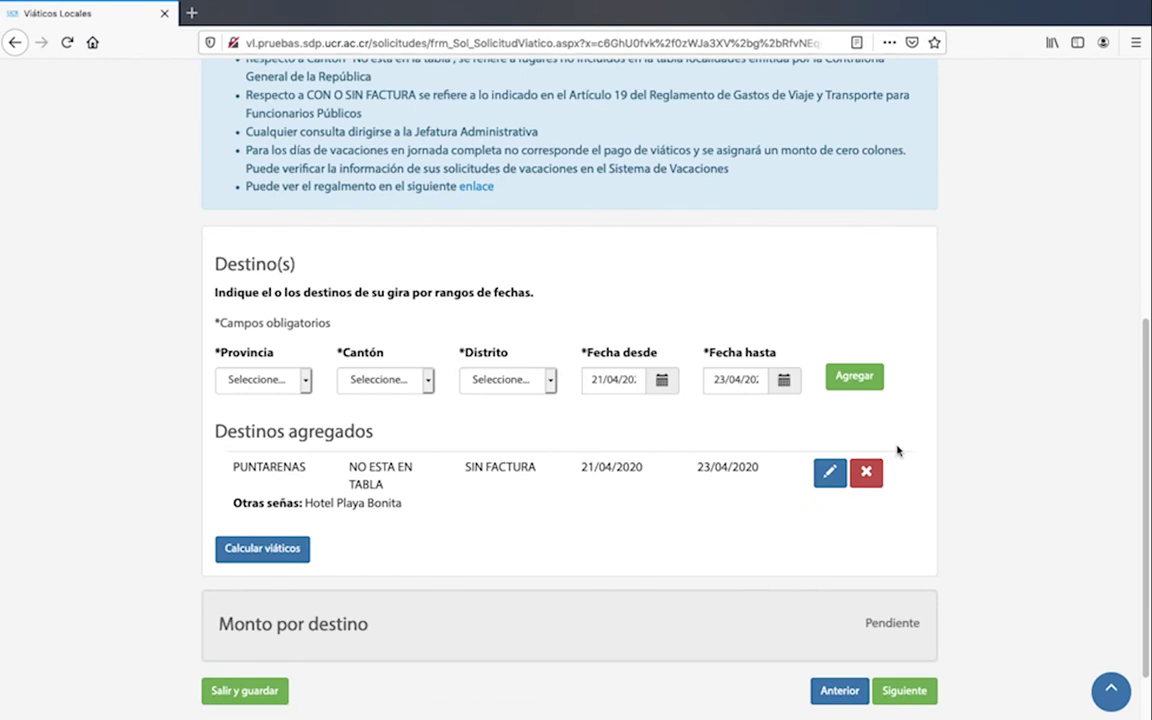
# Calculate the per-diem amounts and change the 22/04 lodging amount to 3000
pyautogui.scroll(-2, 628, 413)
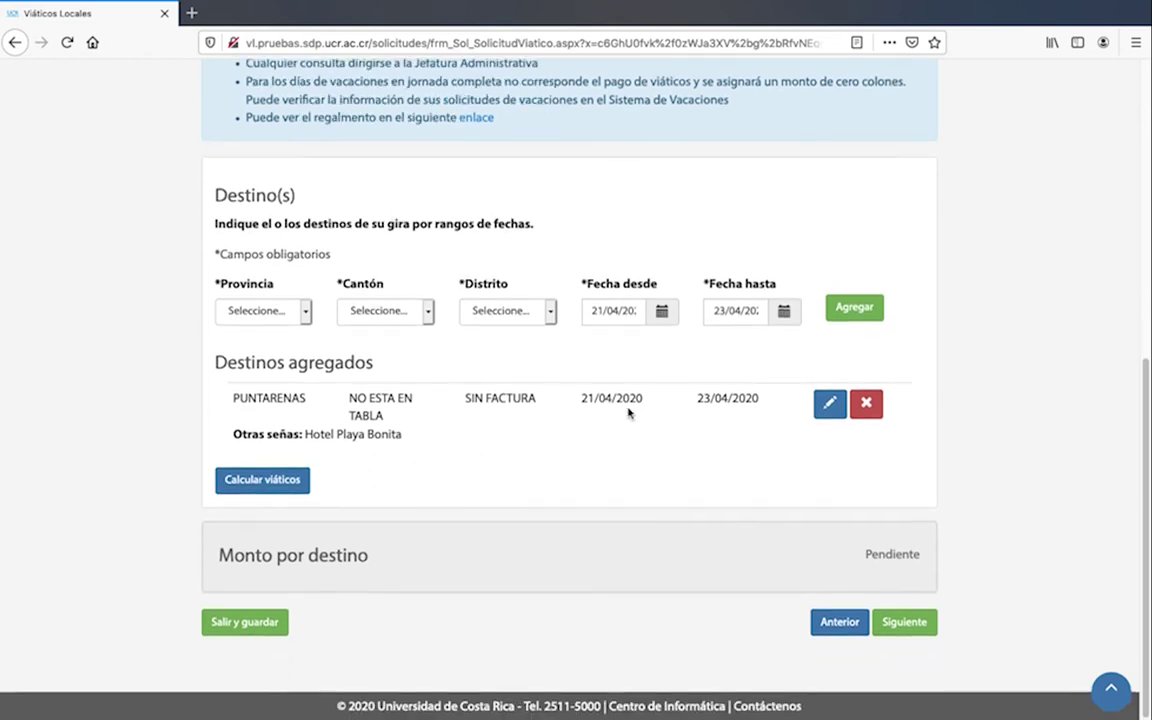
pyautogui.click(286, 484)
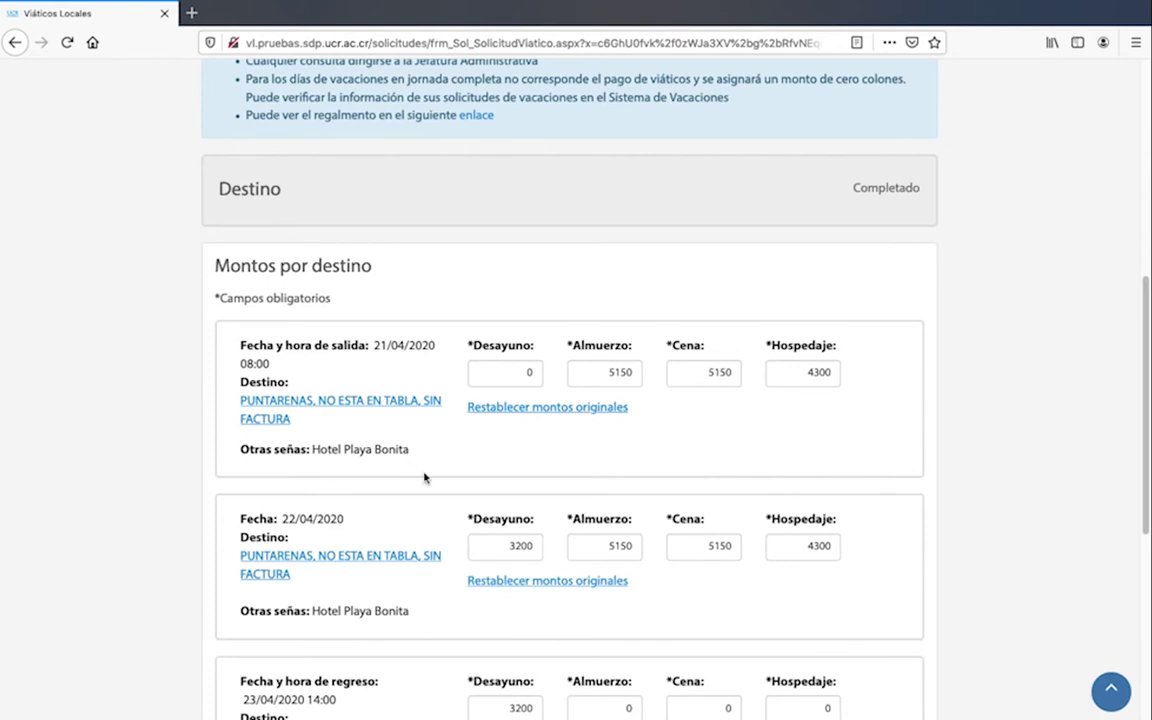
pyautogui.scroll(-5, 423, 478)
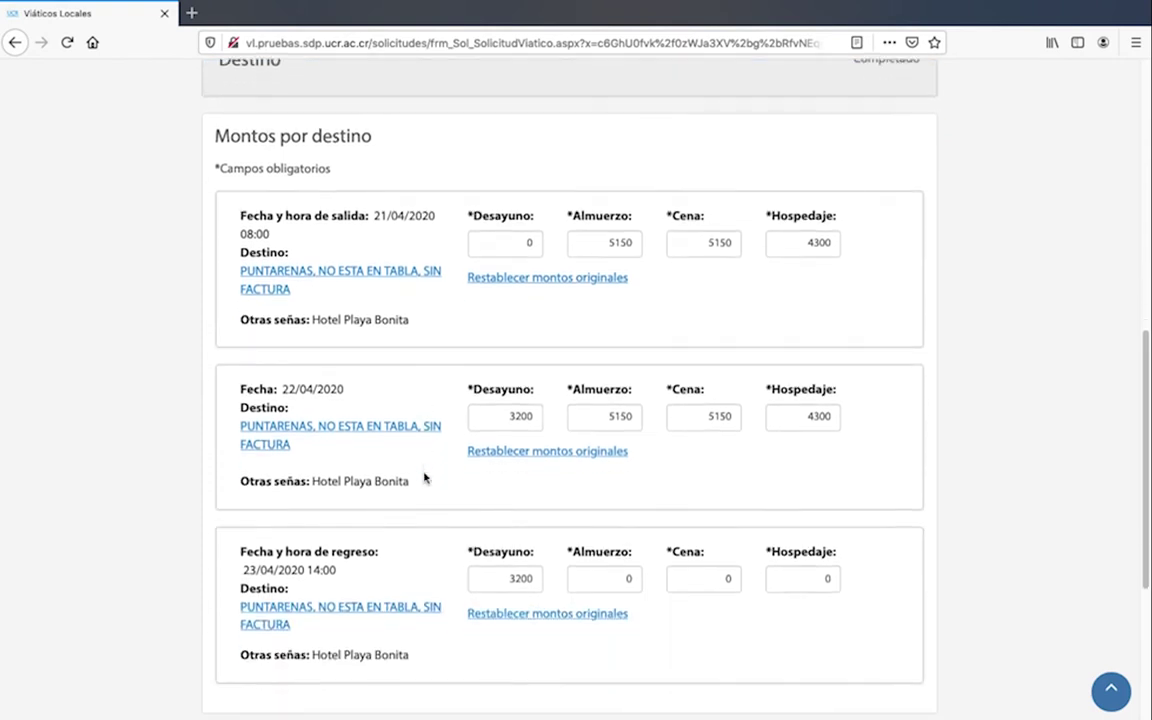
pyautogui.scroll(-1, 424, 478)
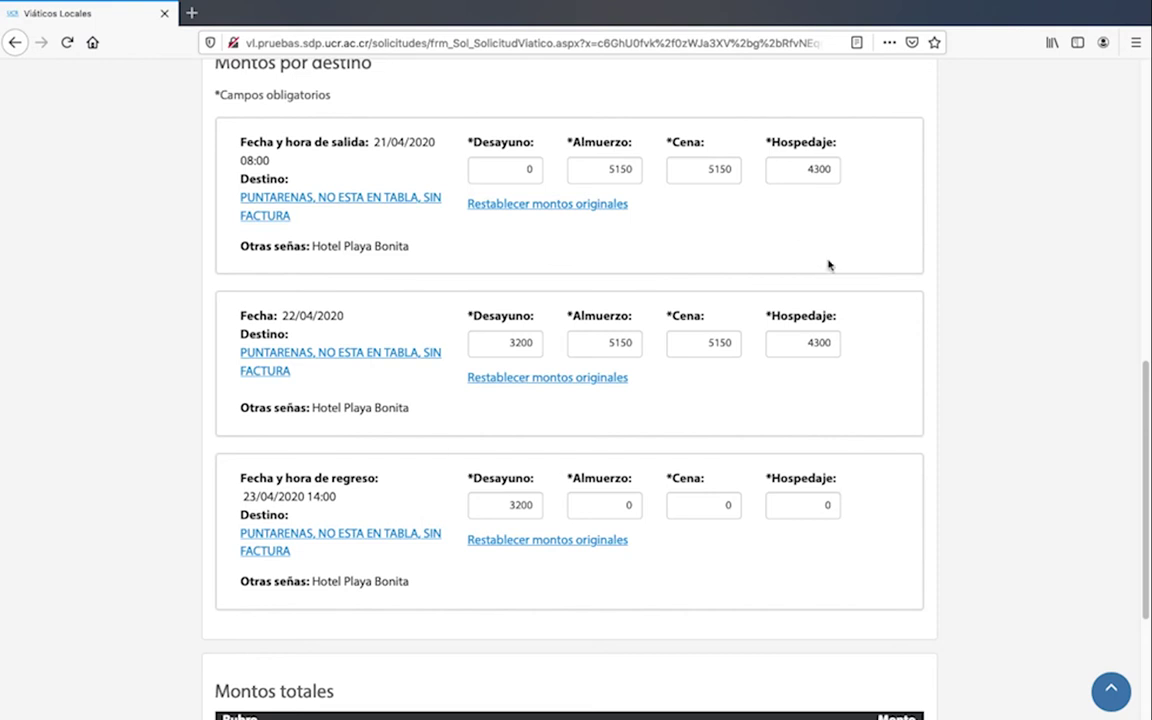
pyautogui.scroll(-1, 859, 321)
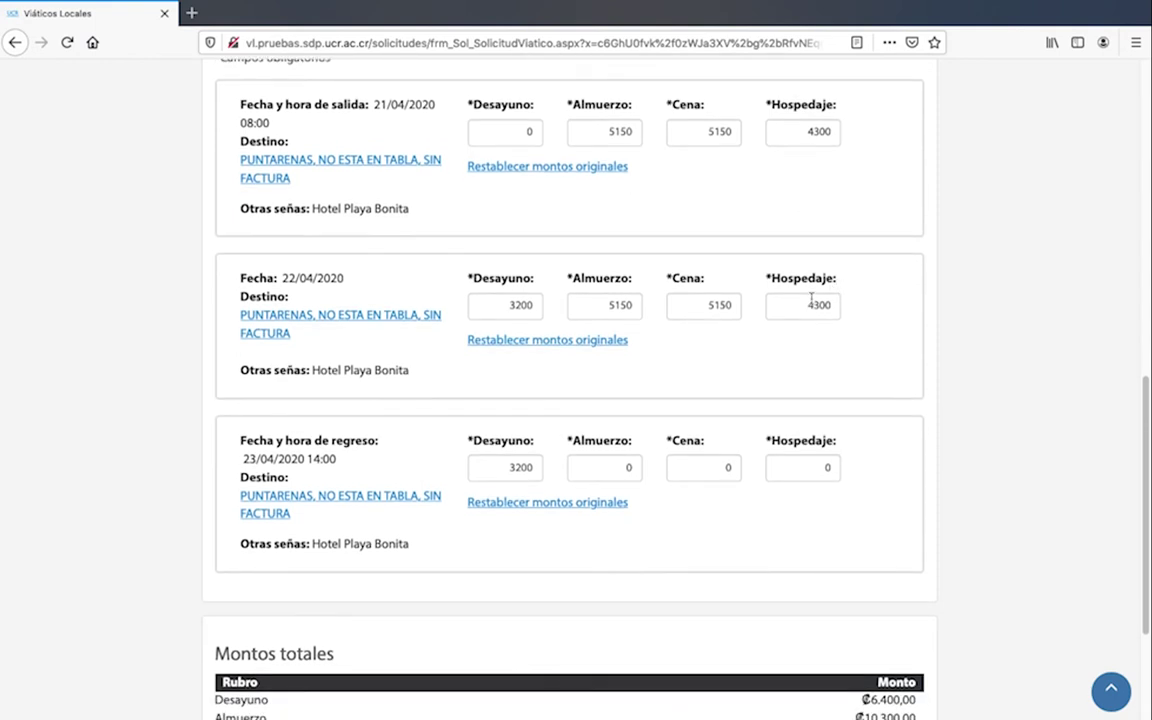
pyautogui.doubleClick(808, 304)
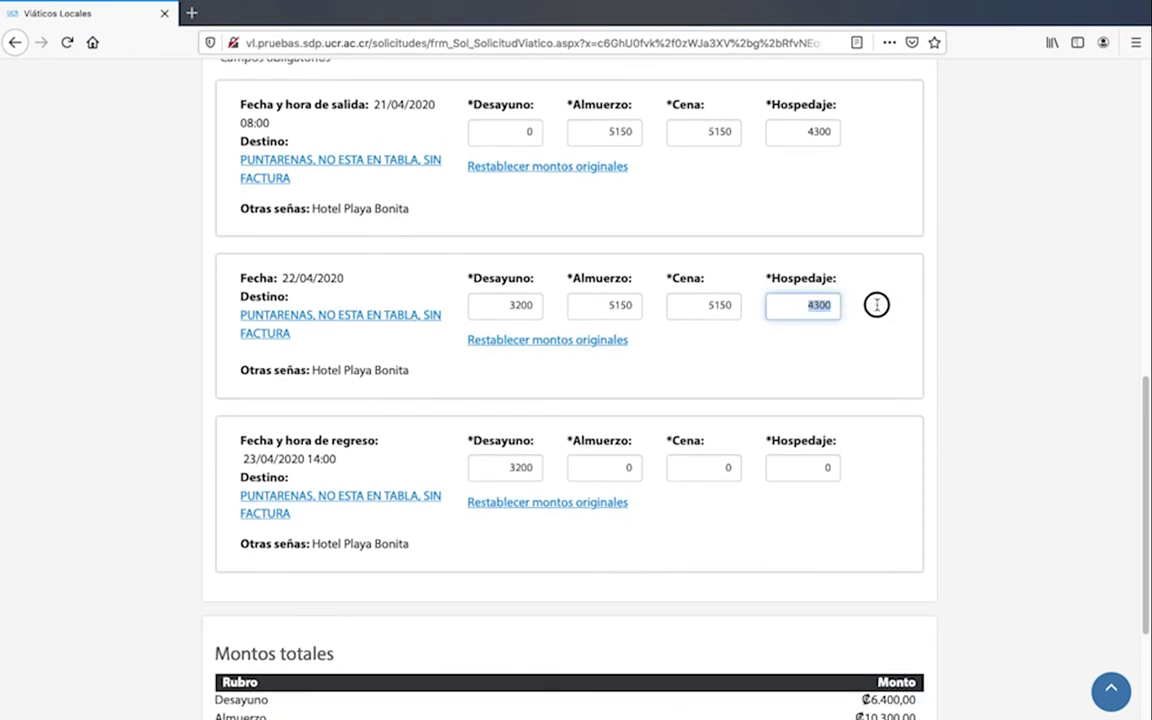
pyautogui.write('300')
pyautogui.click(918, 355)
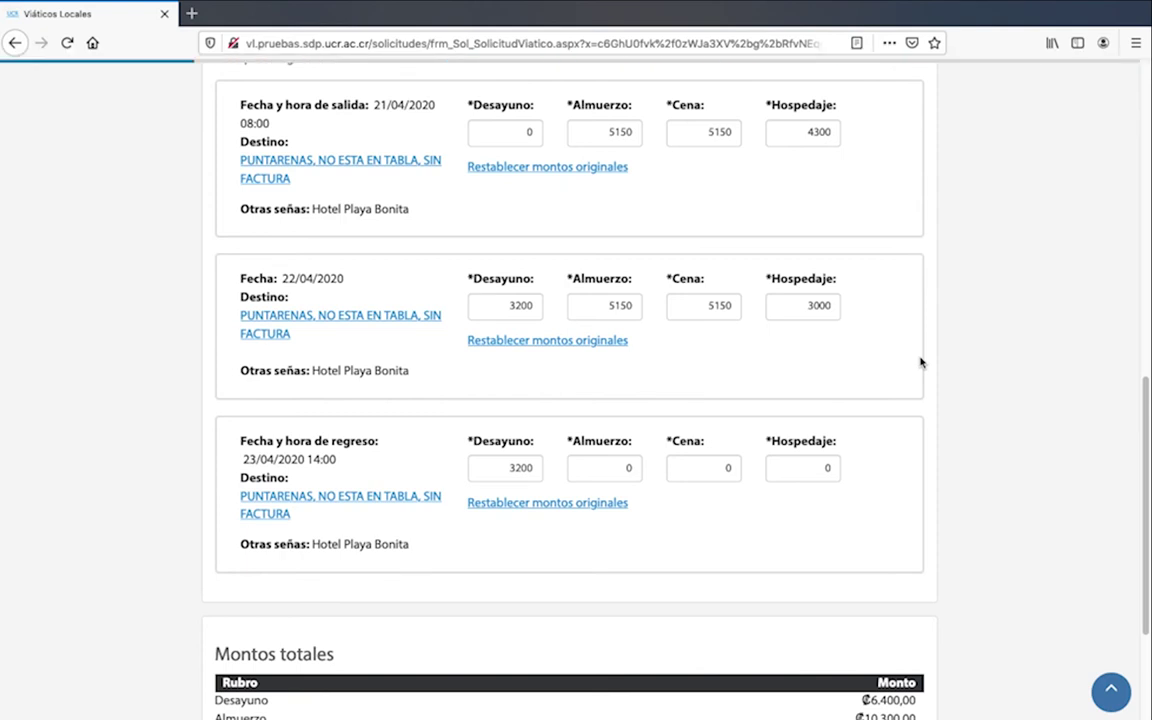
# Restore the original 22/04 amounts, check the ₡35.600,00 total, and continue to budgets
pyautogui.click(540, 341)
pyautogui.scroll(-2, 538, 347)
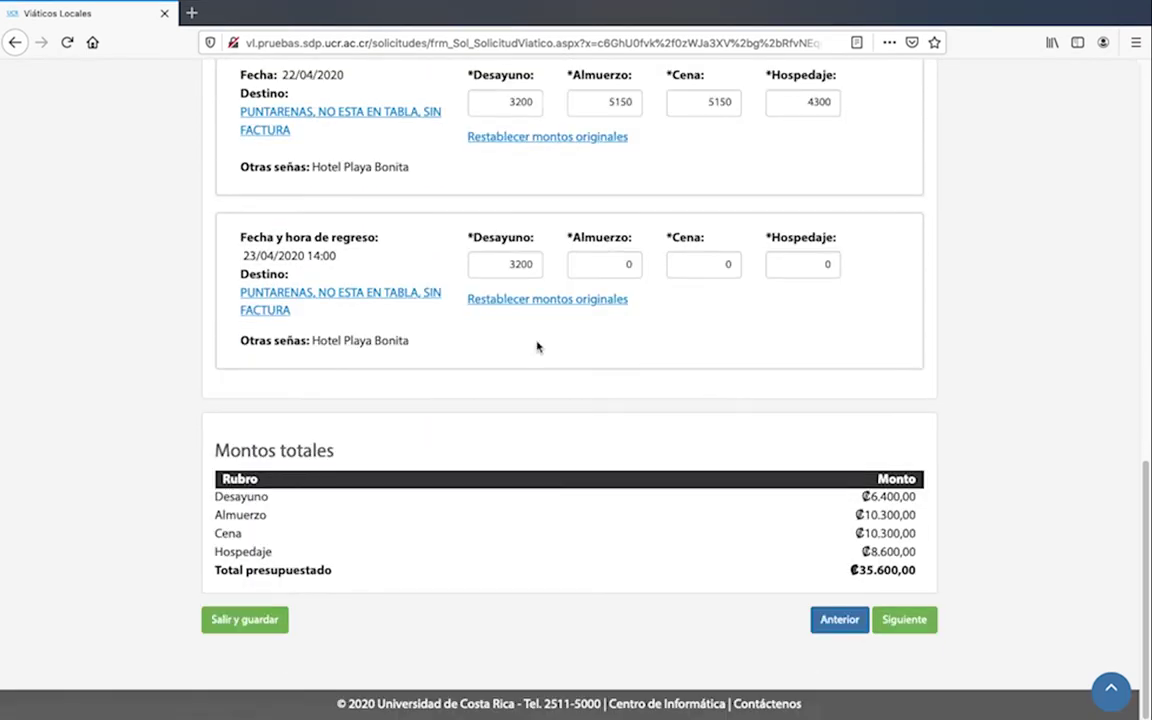
pyautogui.click(349, 453)
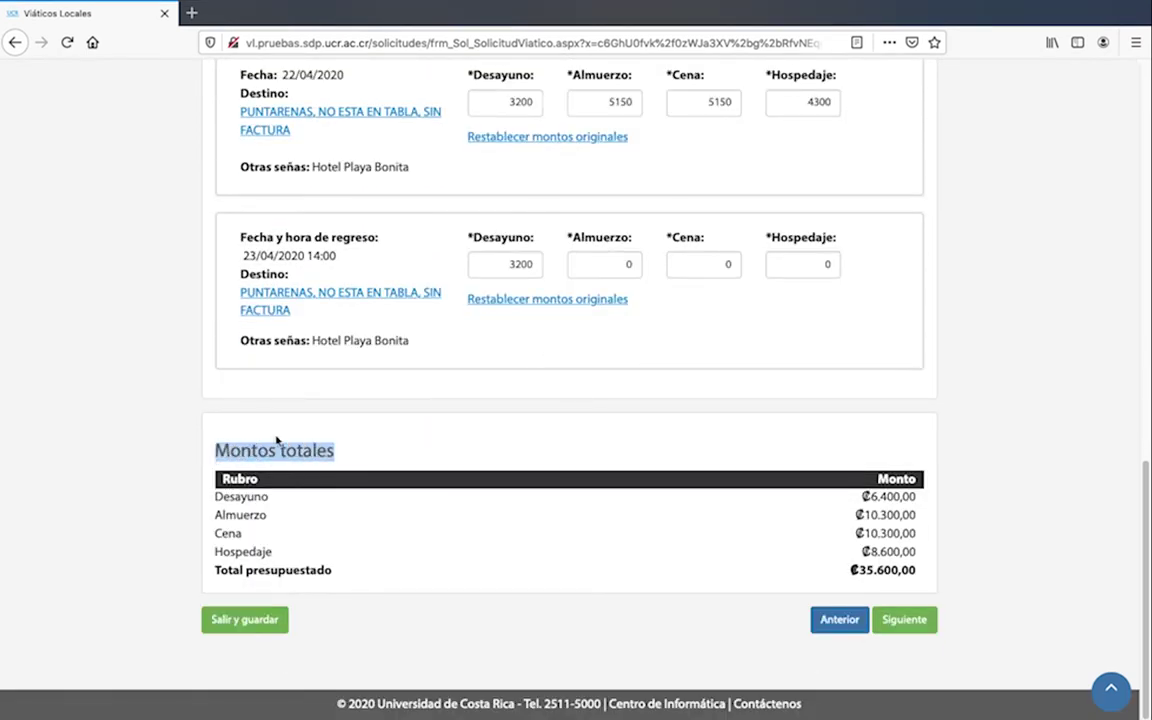
pyautogui.click(437, 447)
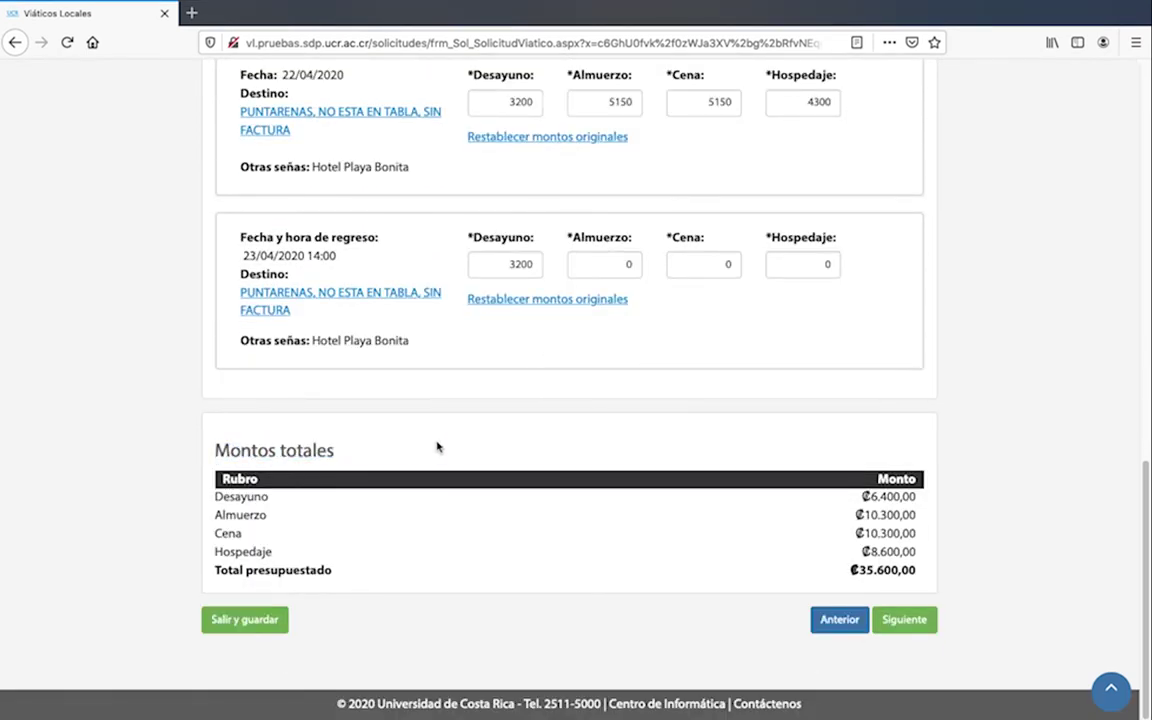
pyautogui.click(915, 630)
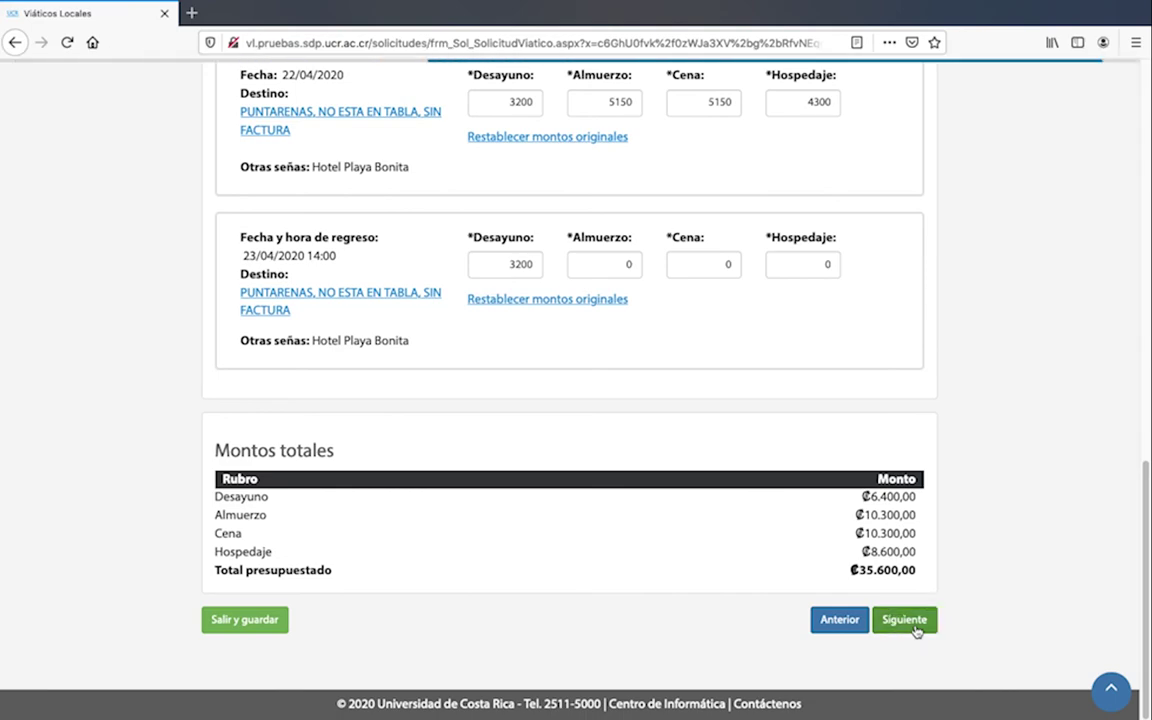
# Fund the 27.000 food budget from Unidad ejecutora 878 CENTRO DE INFORMATICA
pyautogui.scroll(10, 915, 630)
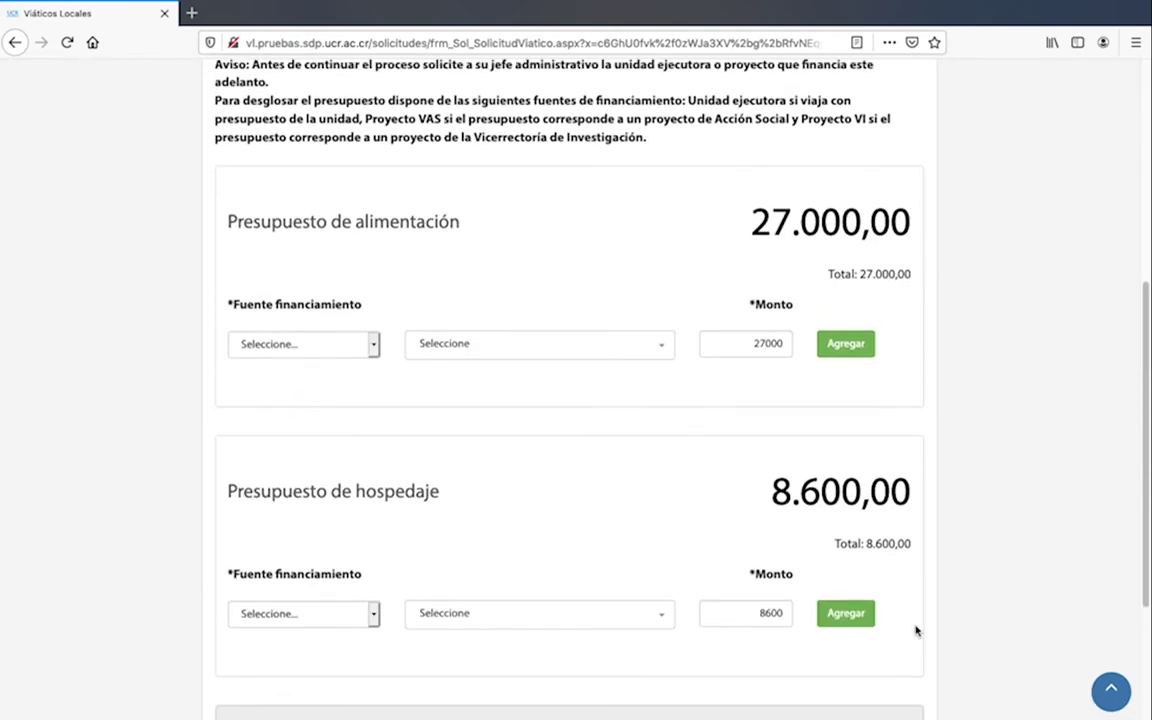
pyautogui.scroll(3, 915, 629)
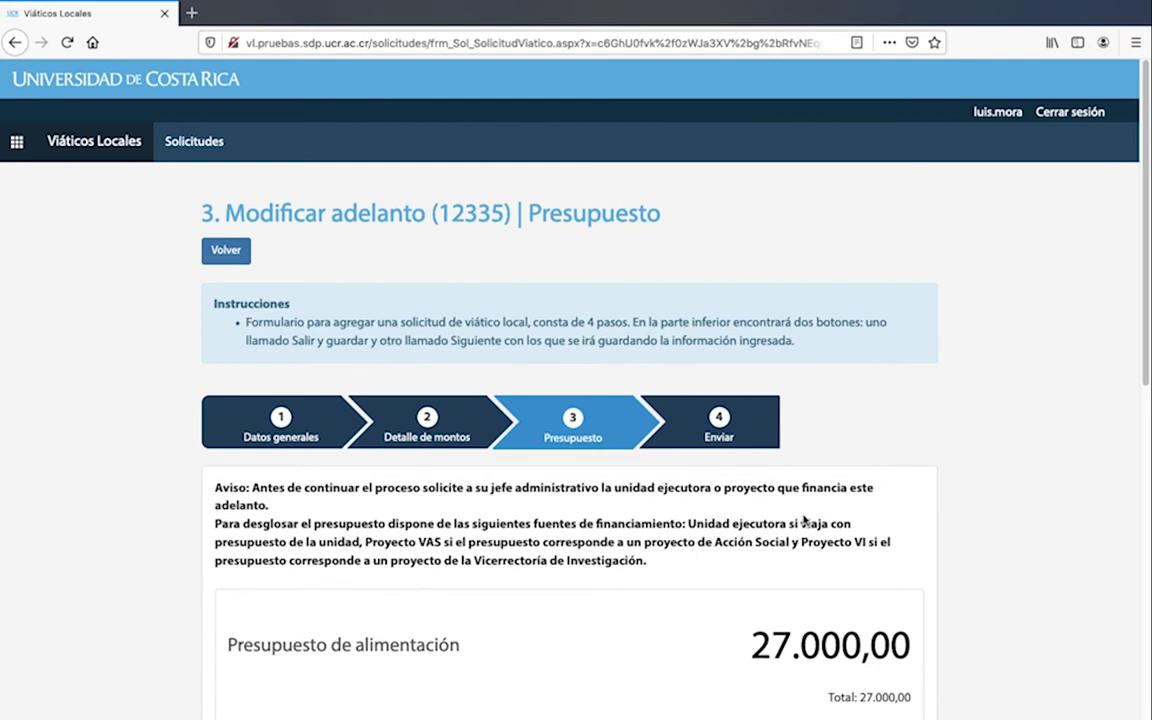
pyautogui.scroll(-3, 805, 518)
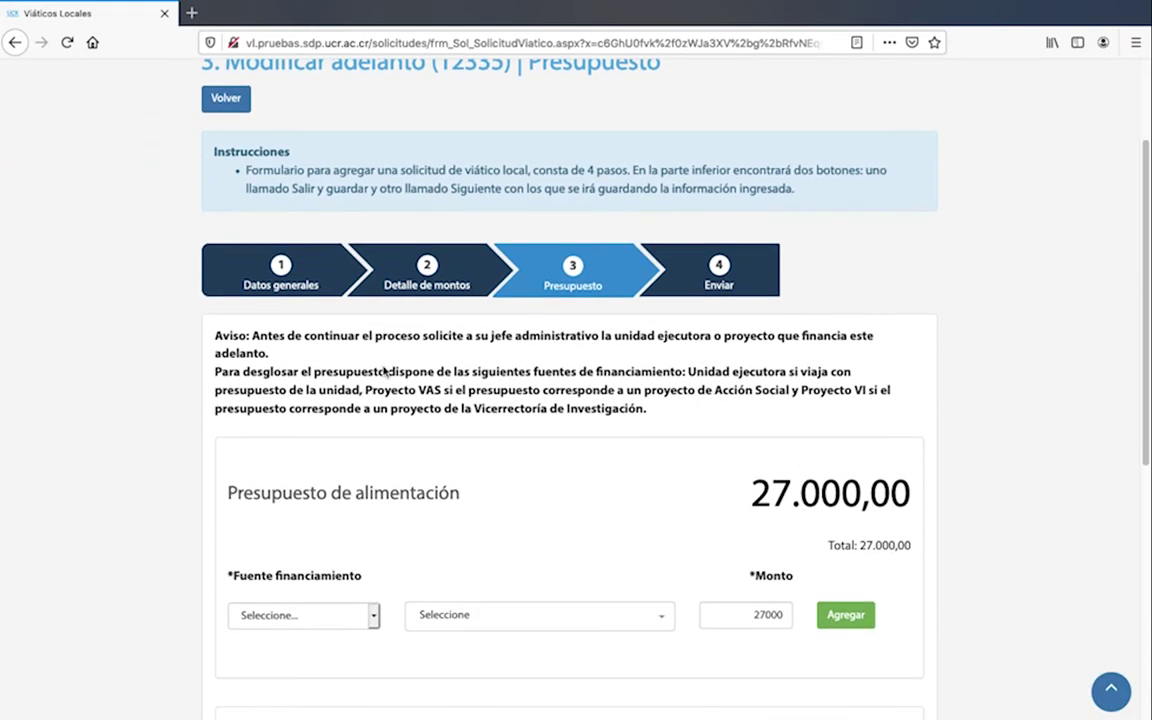
pyautogui.moveTo(249, 352); pyautogui.dragTo(211, 333)
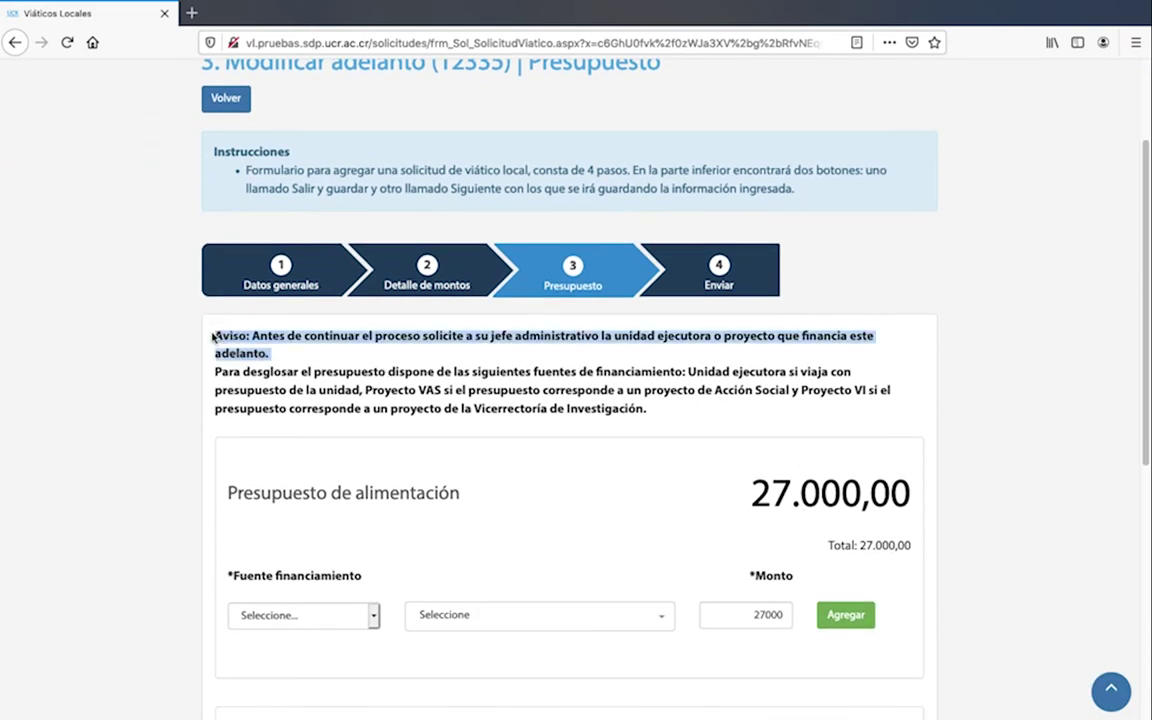
pyautogui.scroll(-3, 399, 388)
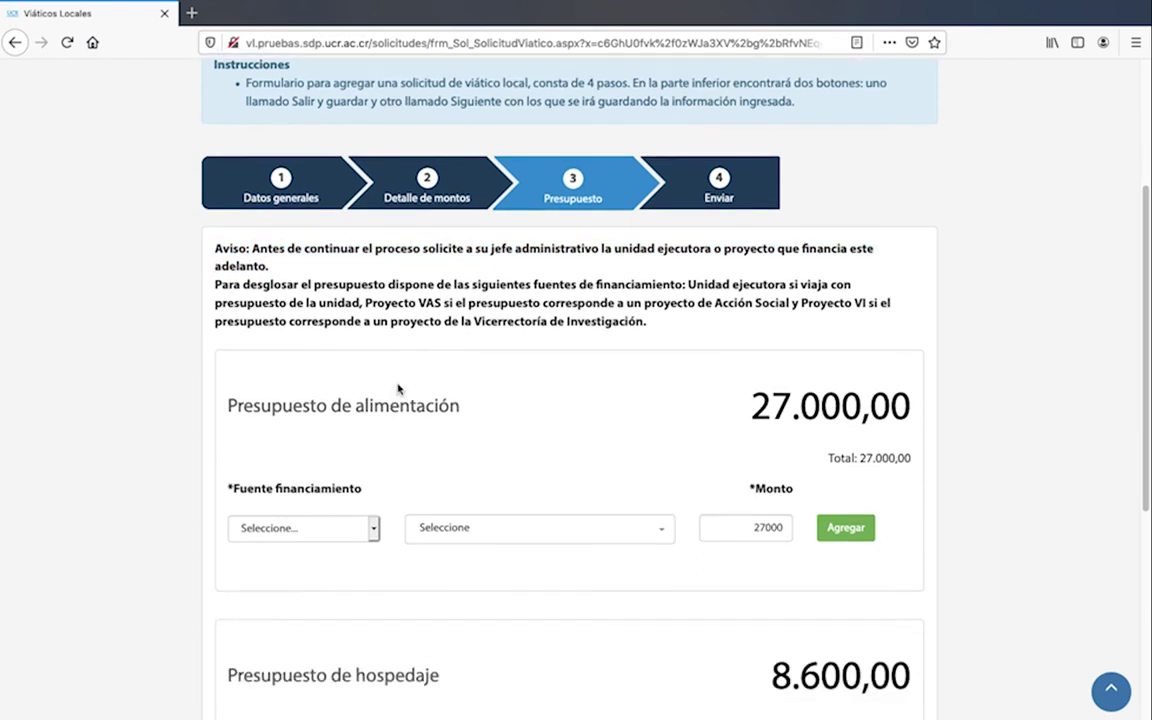
pyautogui.click(375, 453)
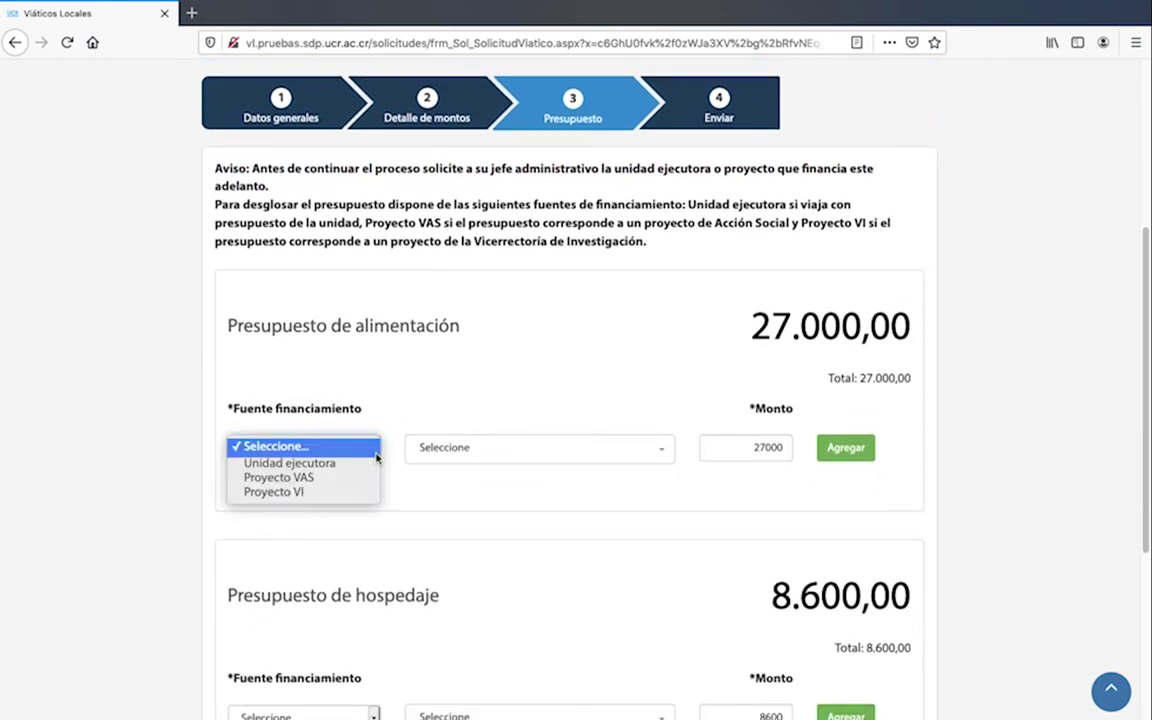
pyautogui.click(352, 462)
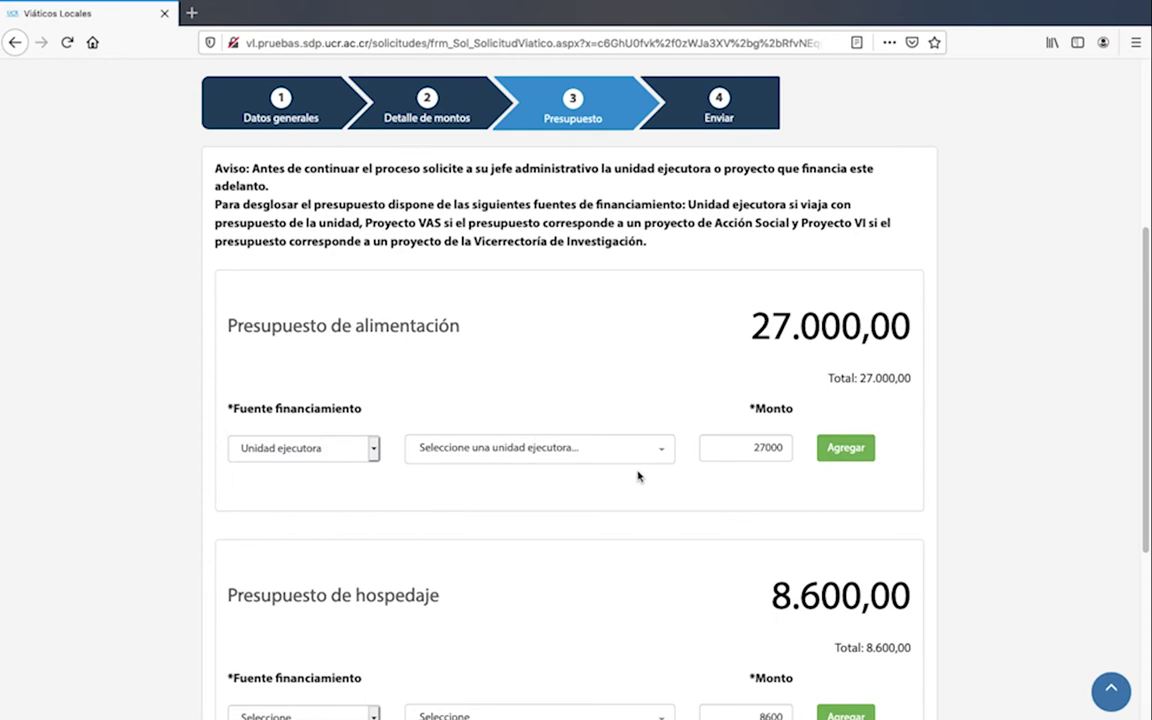
pyautogui.click(636, 455)
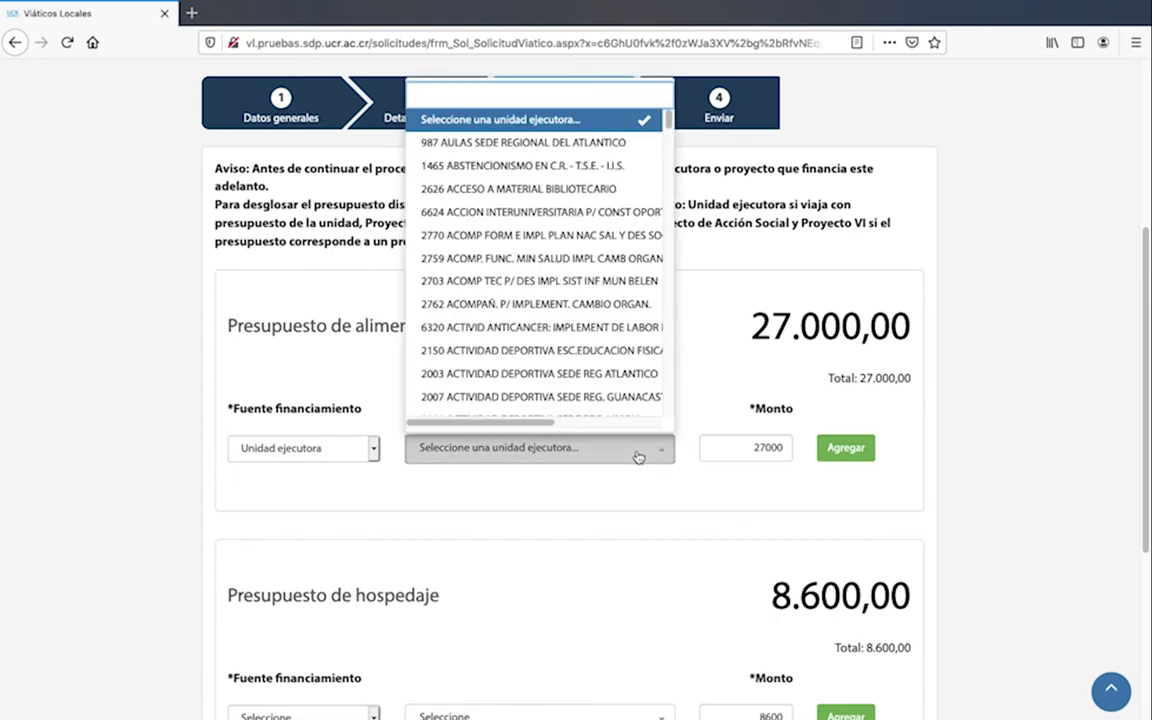
pyautogui.write('inform')
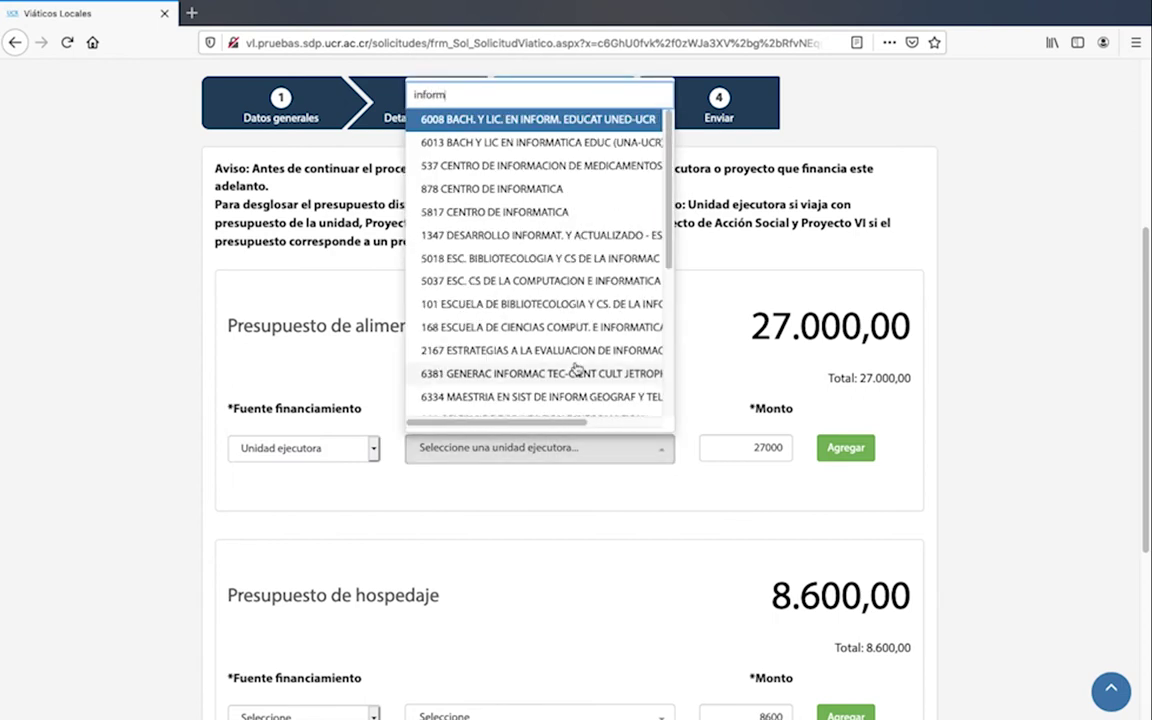
pyautogui.click(485, 185)
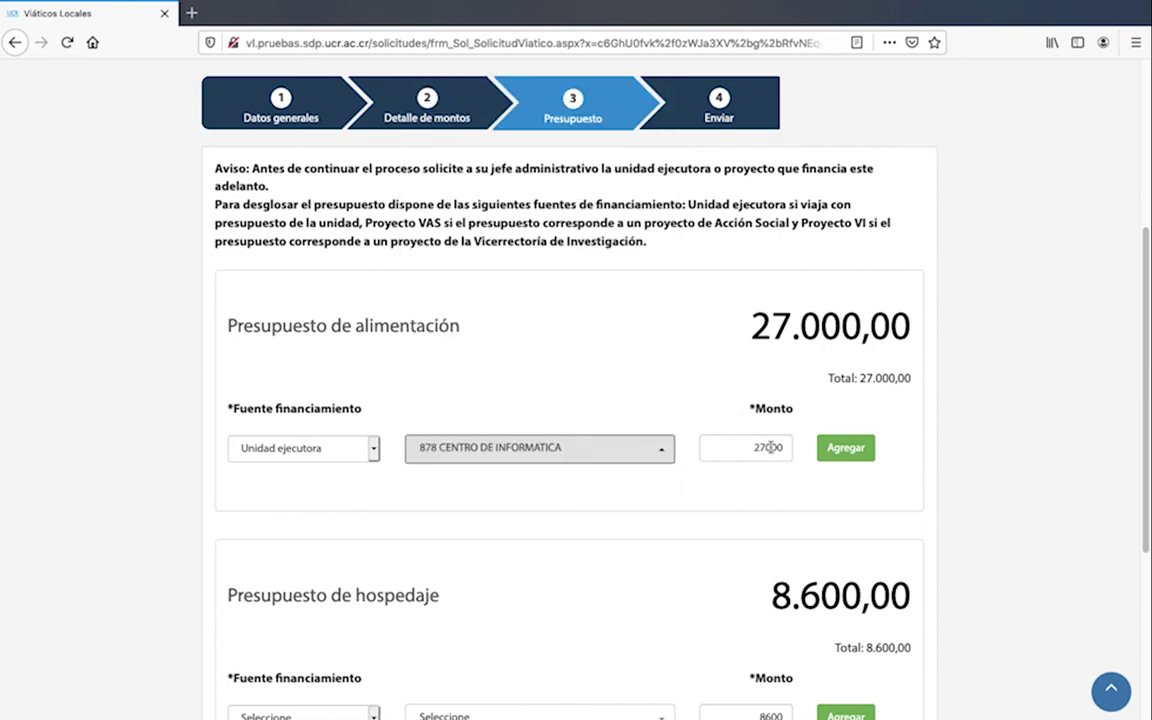
pyautogui.click(845, 450)
# Fund the 8.600 lodging budget from Unidad ejecutora 878 CENTRO DE INFORMATICA
pyautogui.scroll(-3, 842, 455)
pyautogui.scroll(-2, 842, 452)
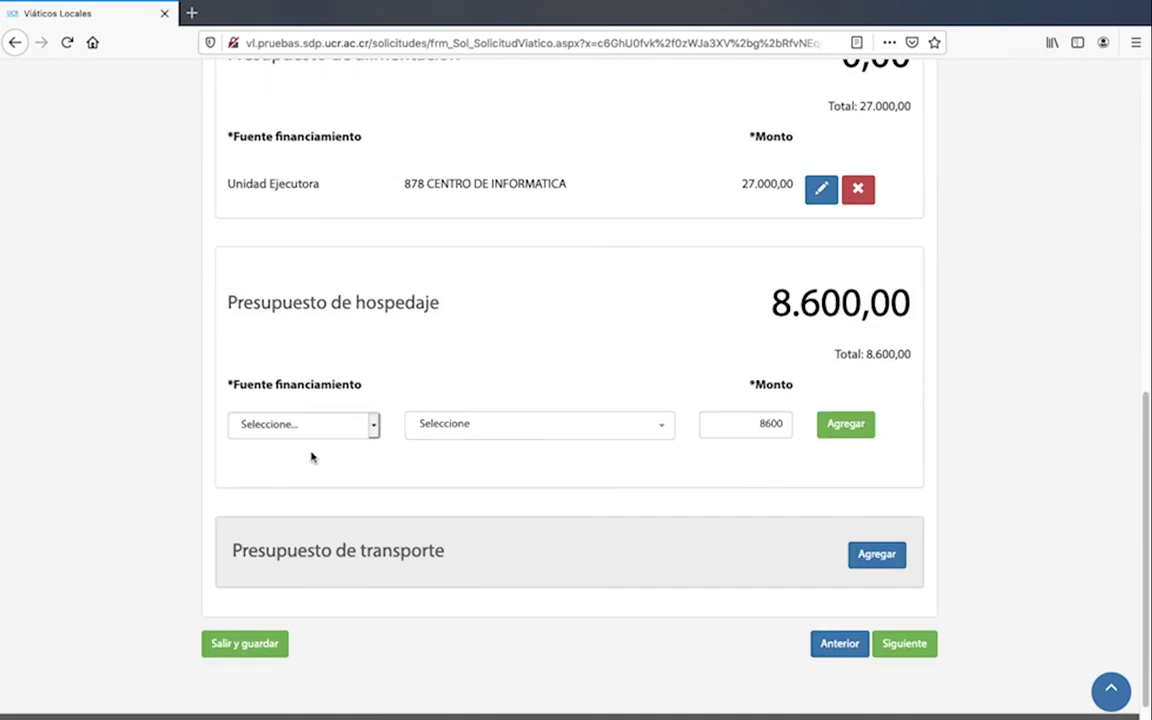
pyautogui.click(370, 428)
pyautogui.click(323, 441)
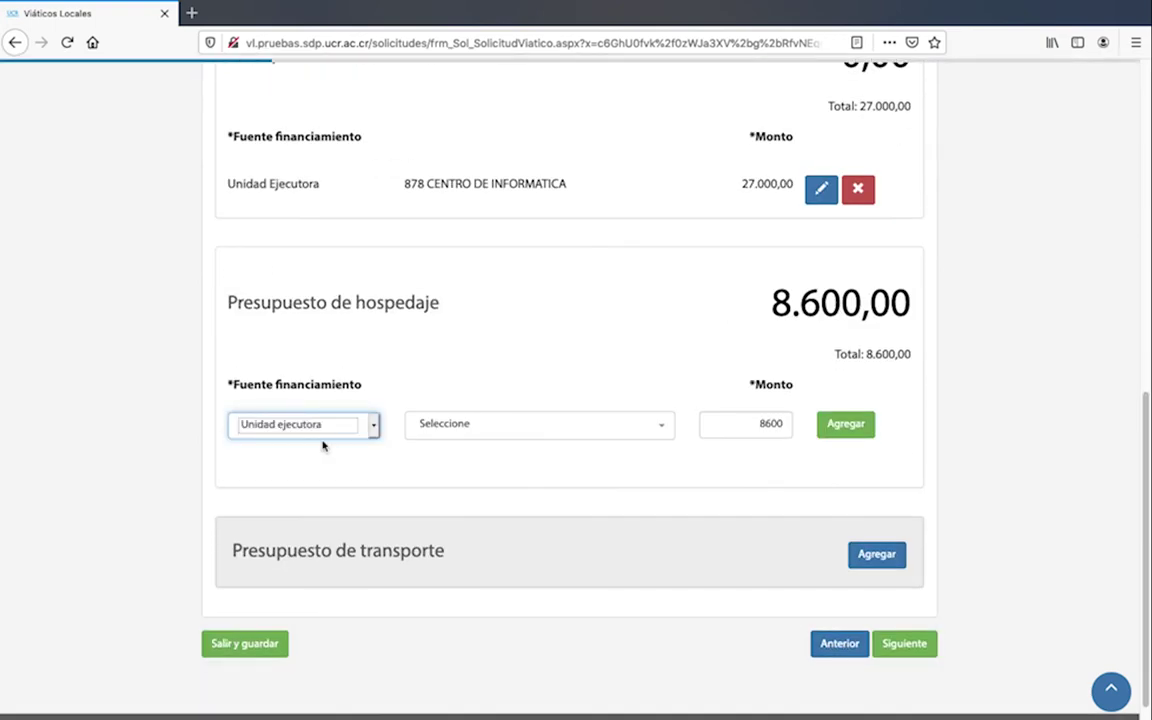
pyautogui.click(662, 405)
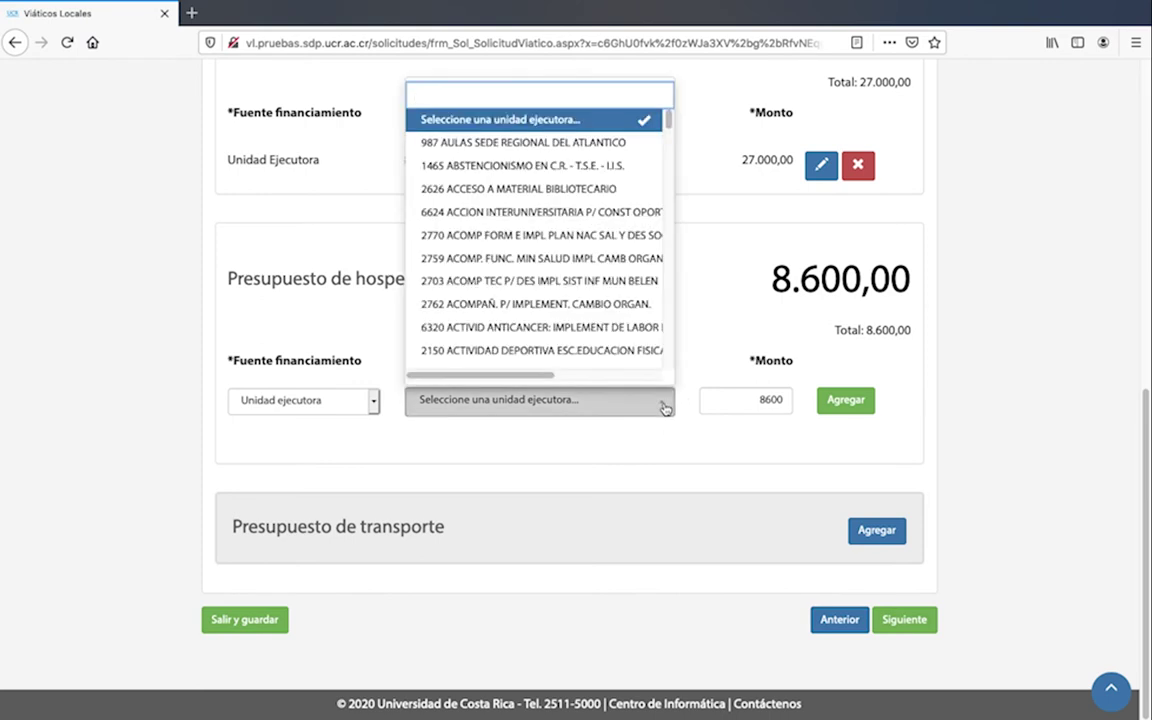
pyautogui.write('inform')
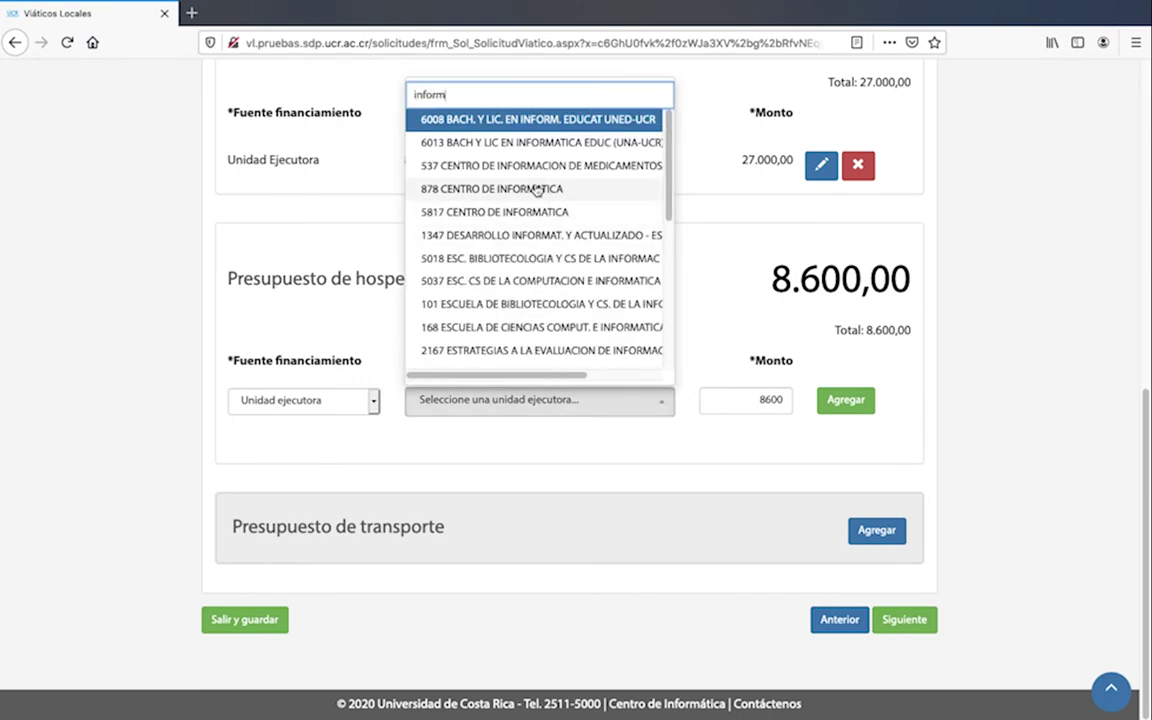
pyautogui.click(535, 189)
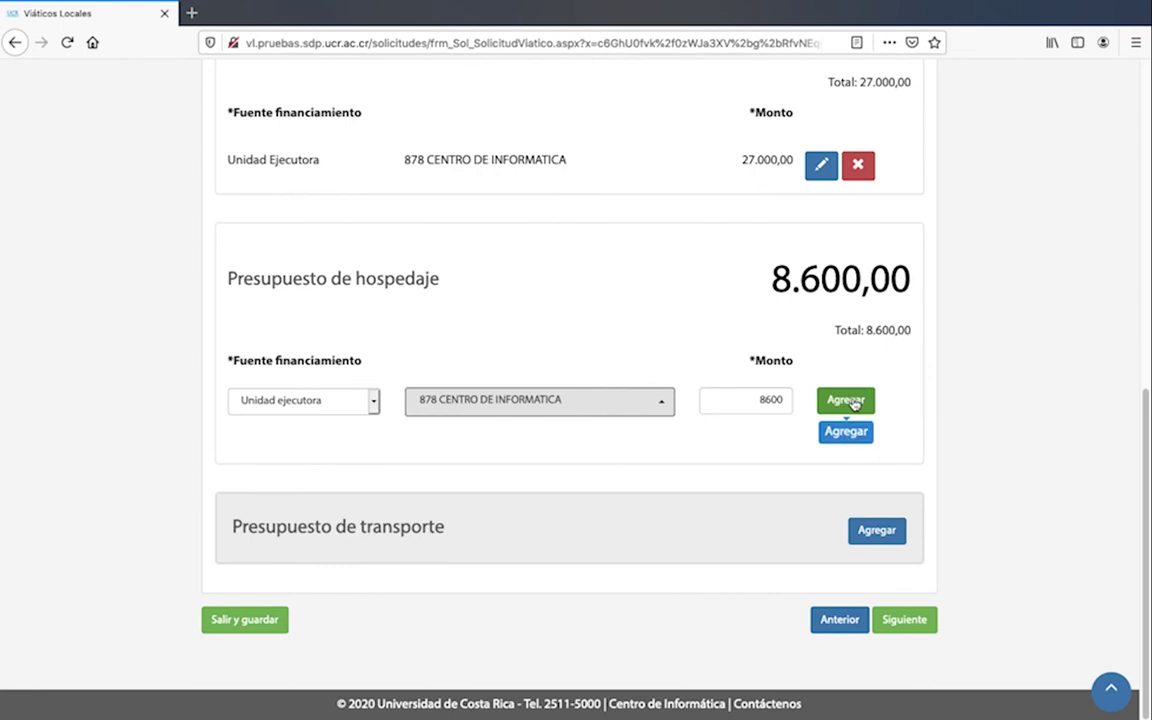
pyautogui.click(853, 402)
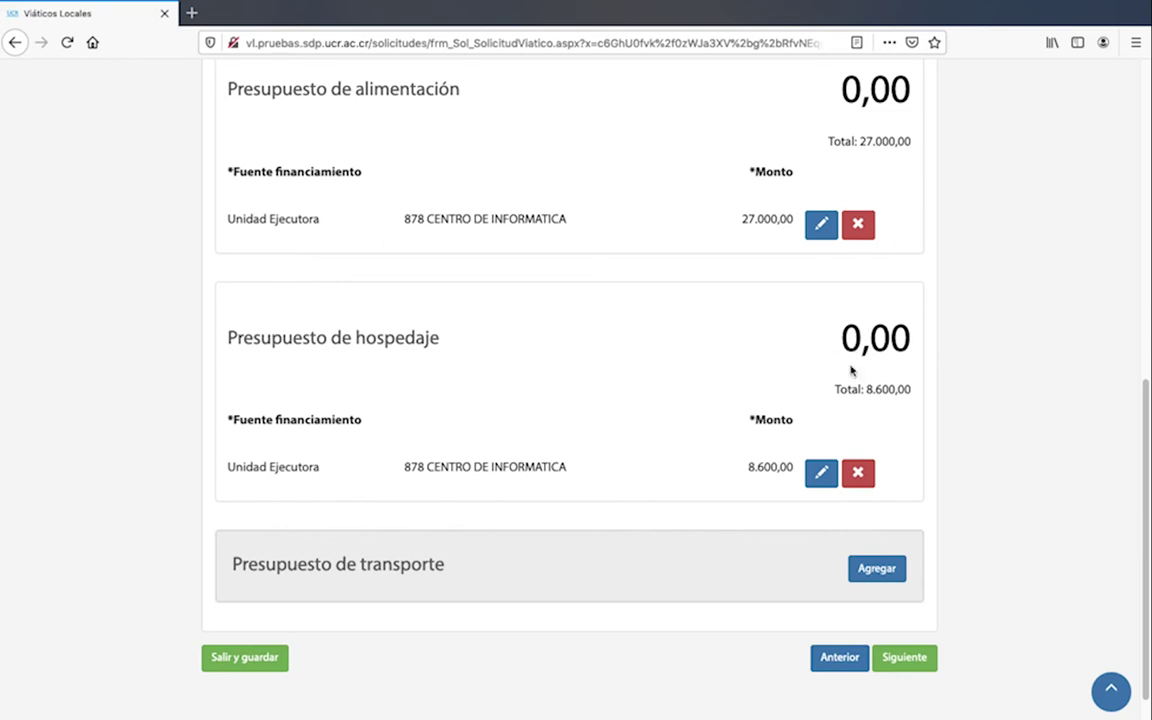
pyautogui.scroll(-1, 851, 371)
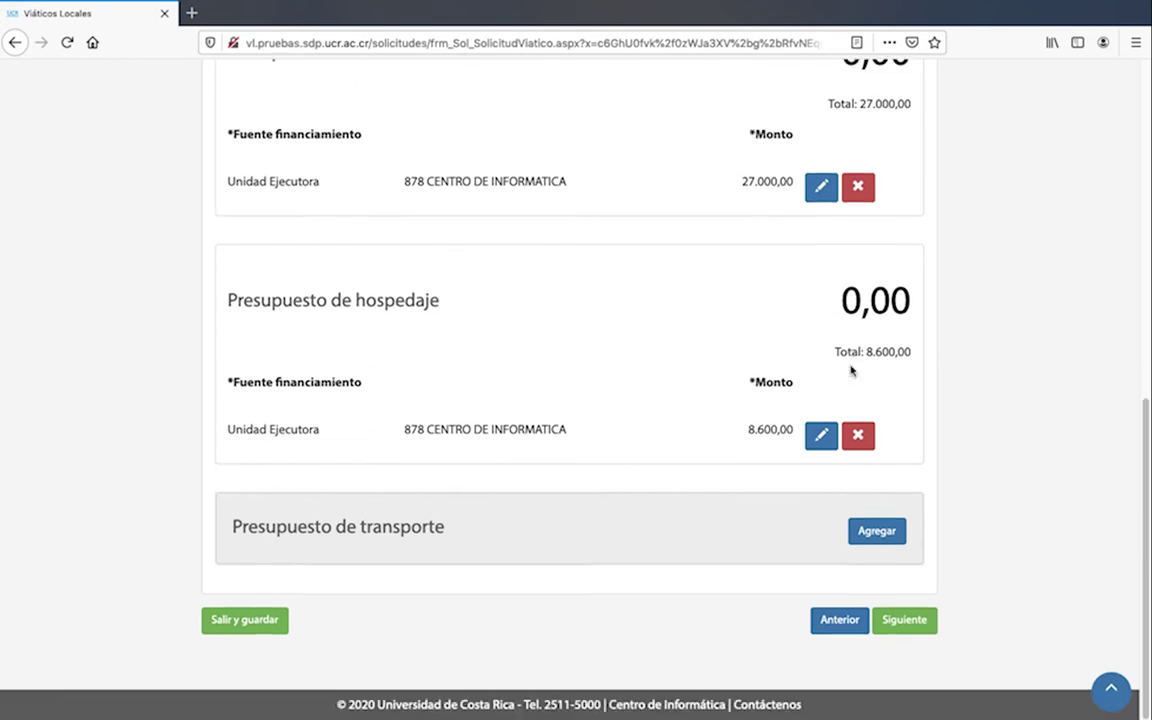
# Start a transport budget entry funded by Unidad ejecutora 878 CENTRO DE INFORMATICA
pyautogui.click(879, 533)
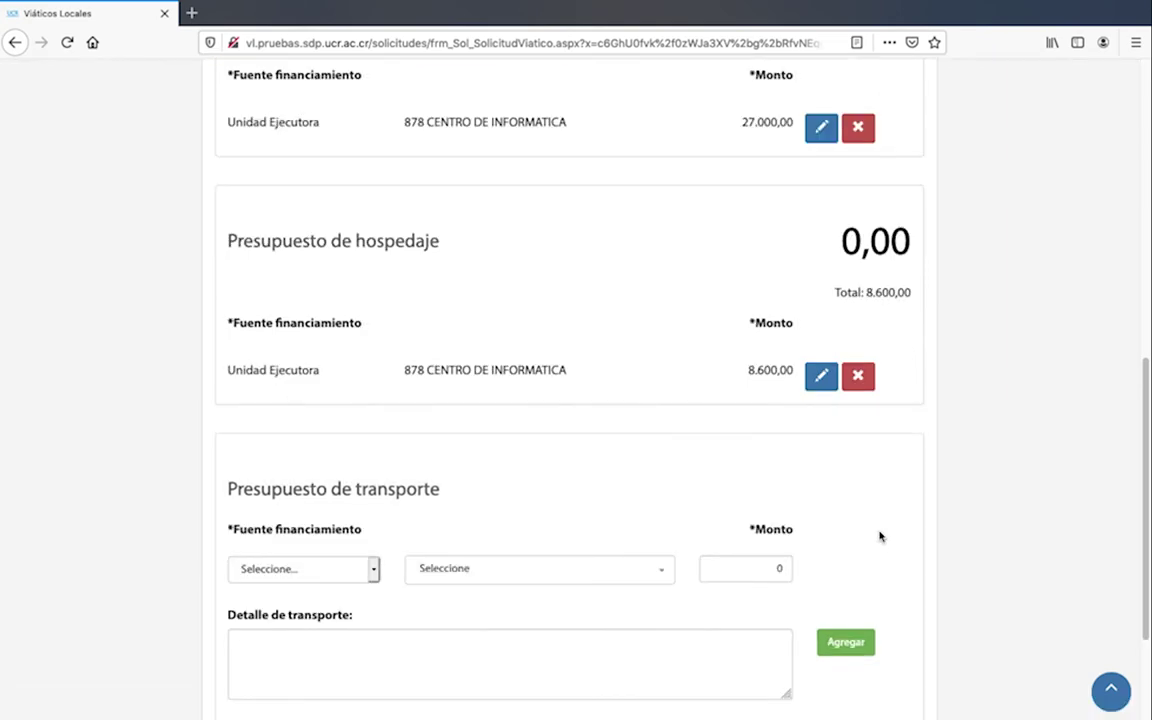
pyautogui.click(370, 568)
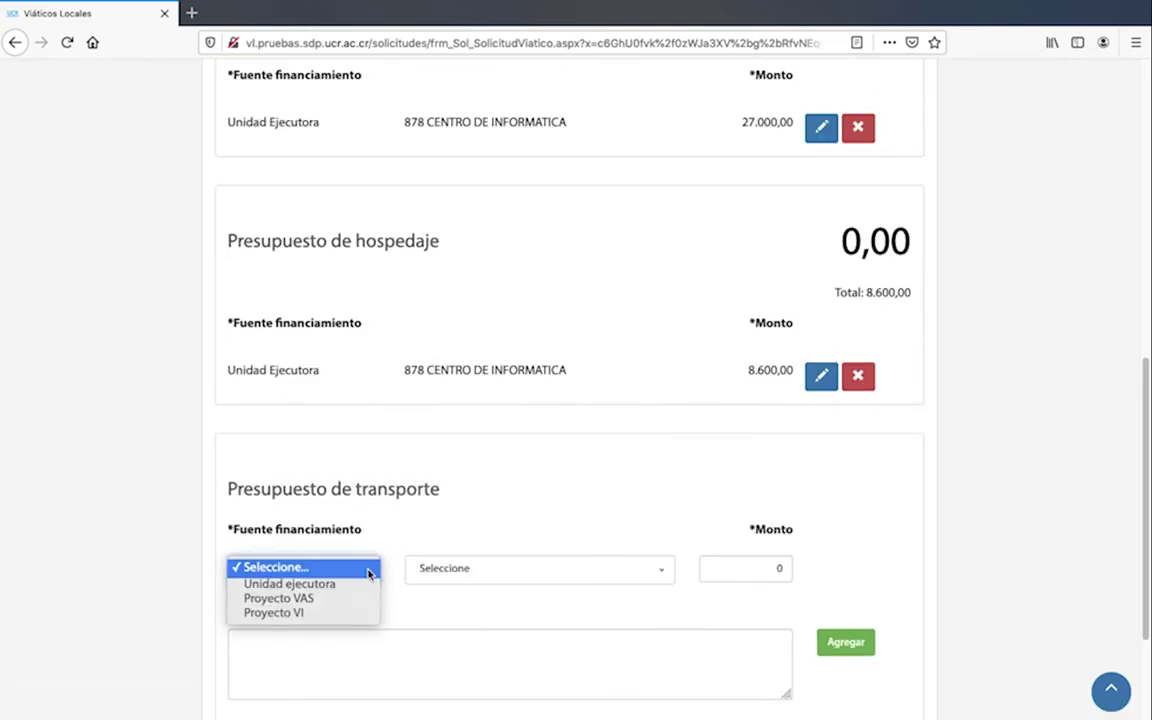
pyautogui.click(303, 584)
pyautogui.click(594, 576)
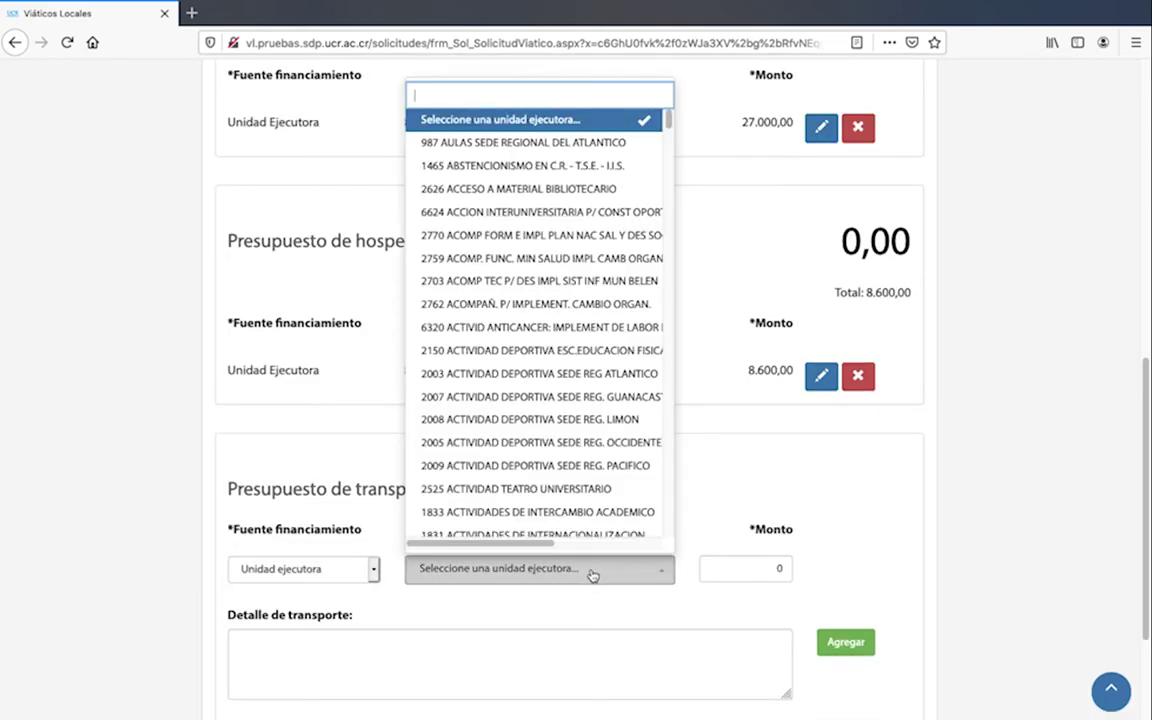
pyautogui.write('informa')
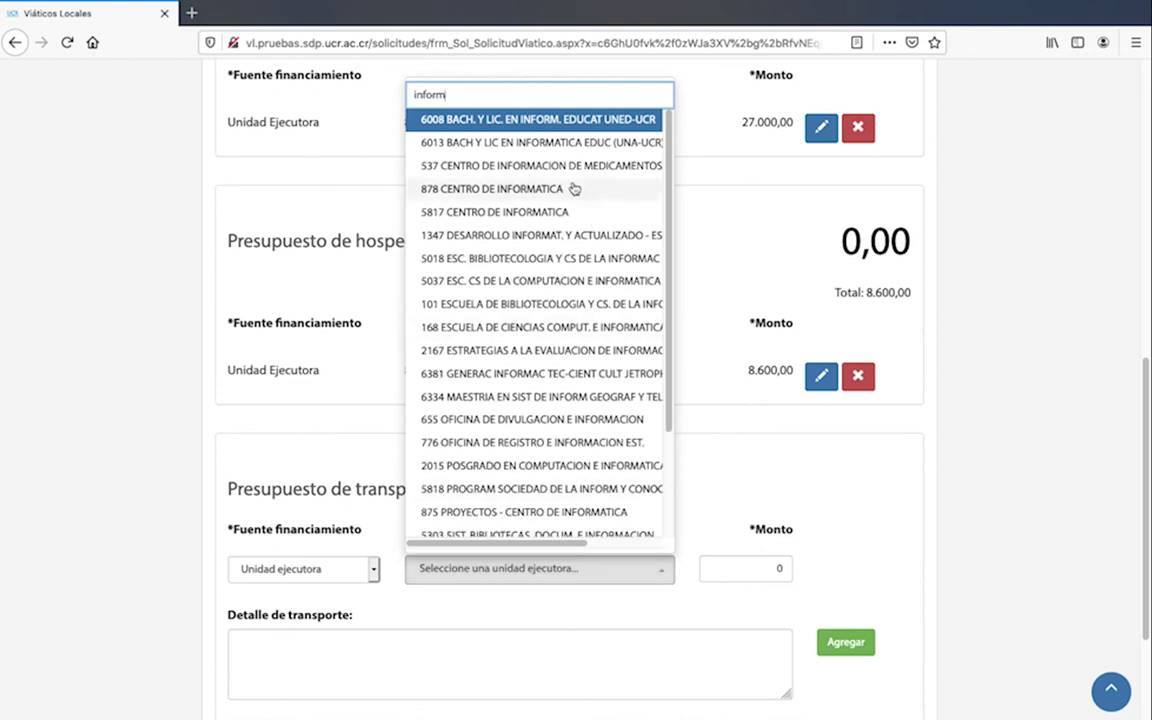
pyautogui.click(570, 188)
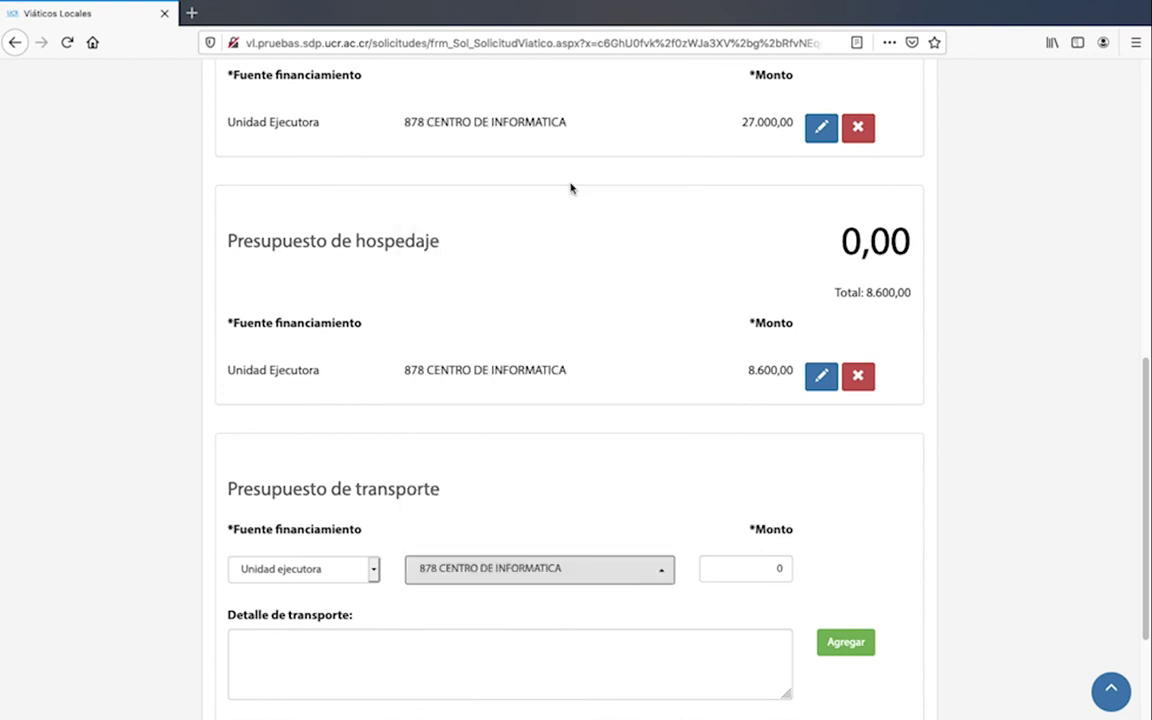
# Enter 7000 with note 'Pago de Ferry', add the transport row, and go to step 4 Enviar
pyautogui.click(775, 566)
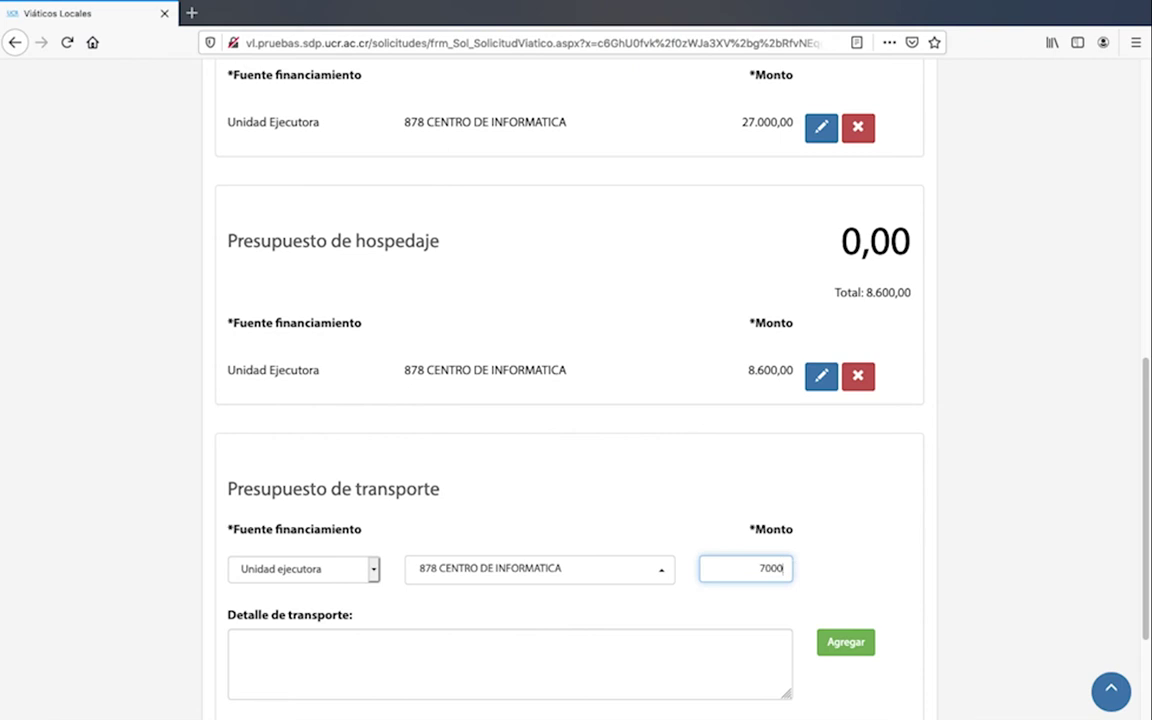
pyautogui.scroll(-3, 620, 500)
pyautogui.click(529, 480)
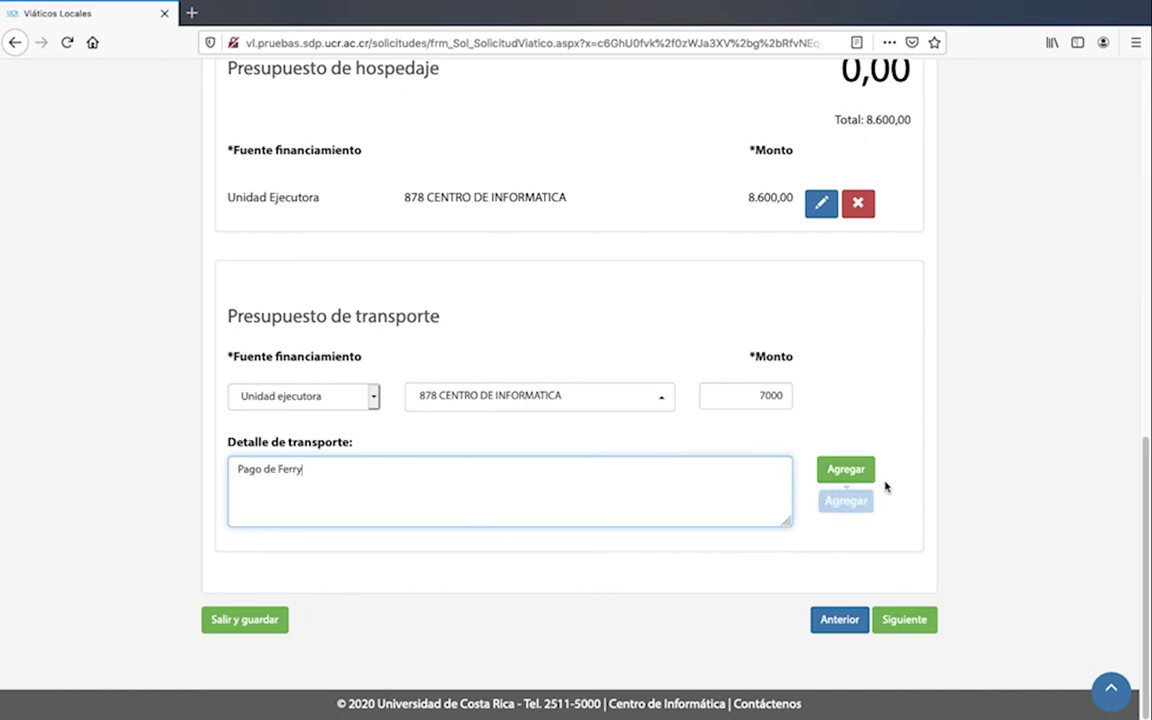
pyautogui.click(846, 470)
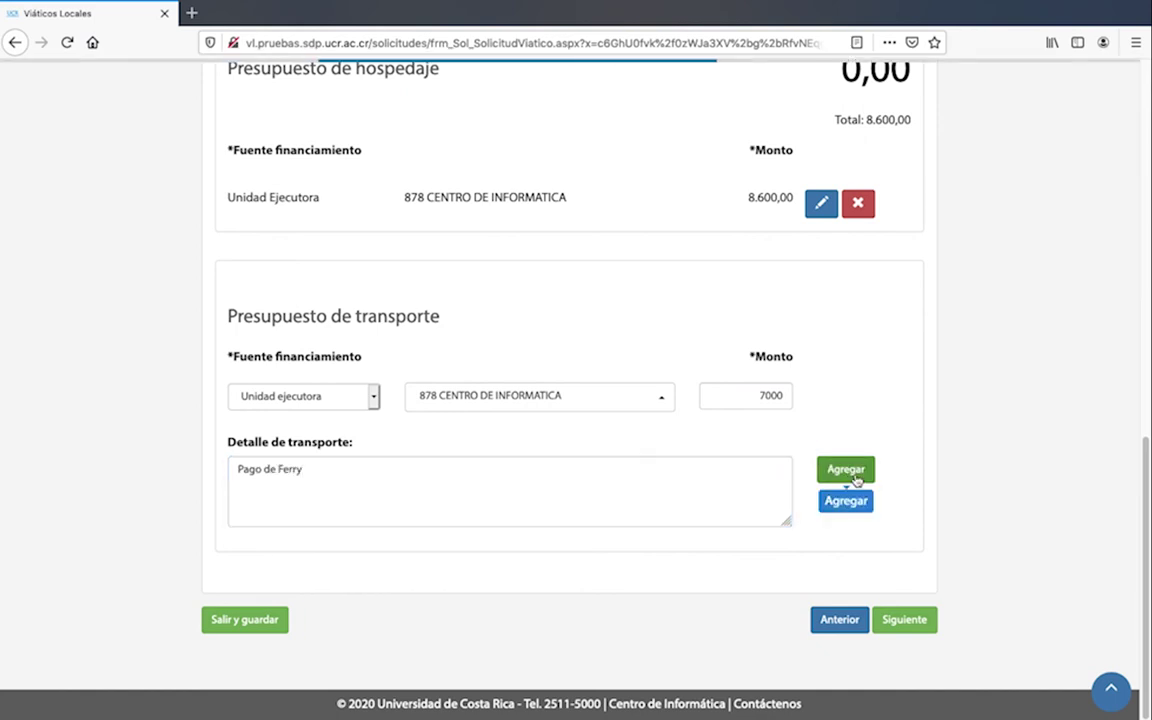
pyautogui.click(918, 619)
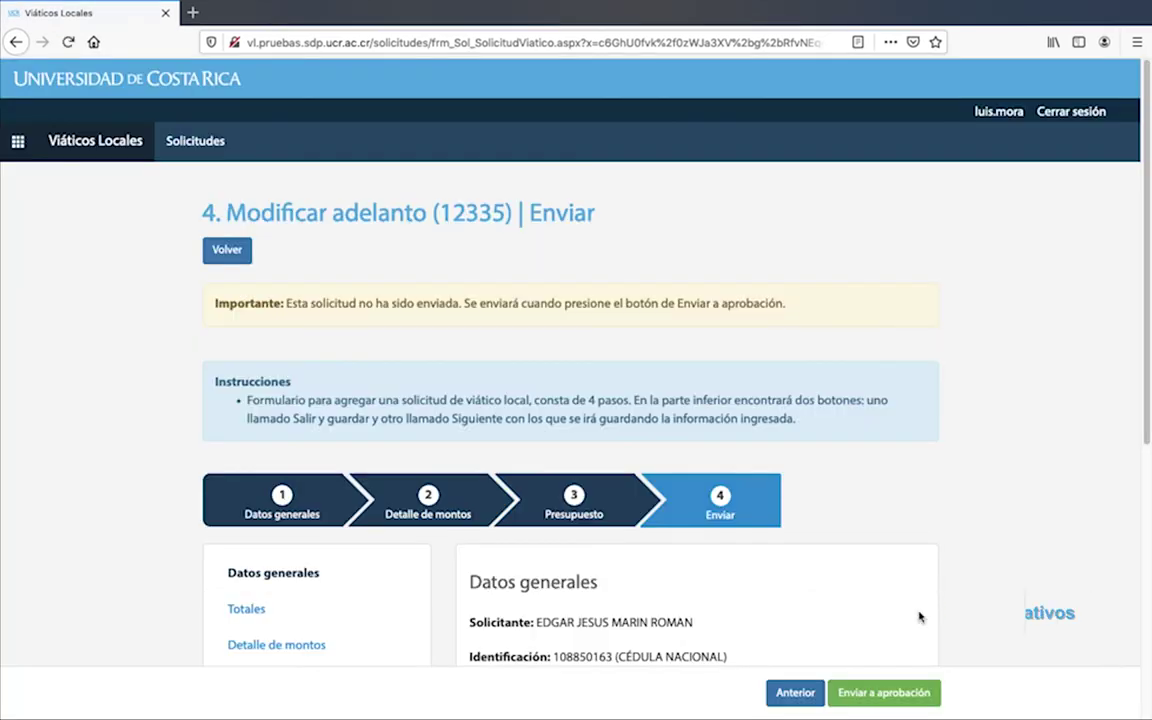
# Review the Totales, Detalle de montos and Presupuesto summaries of the request
pyautogui.scroll(-3, 920, 617)
pyautogui.scroll(-1, 920, 617)
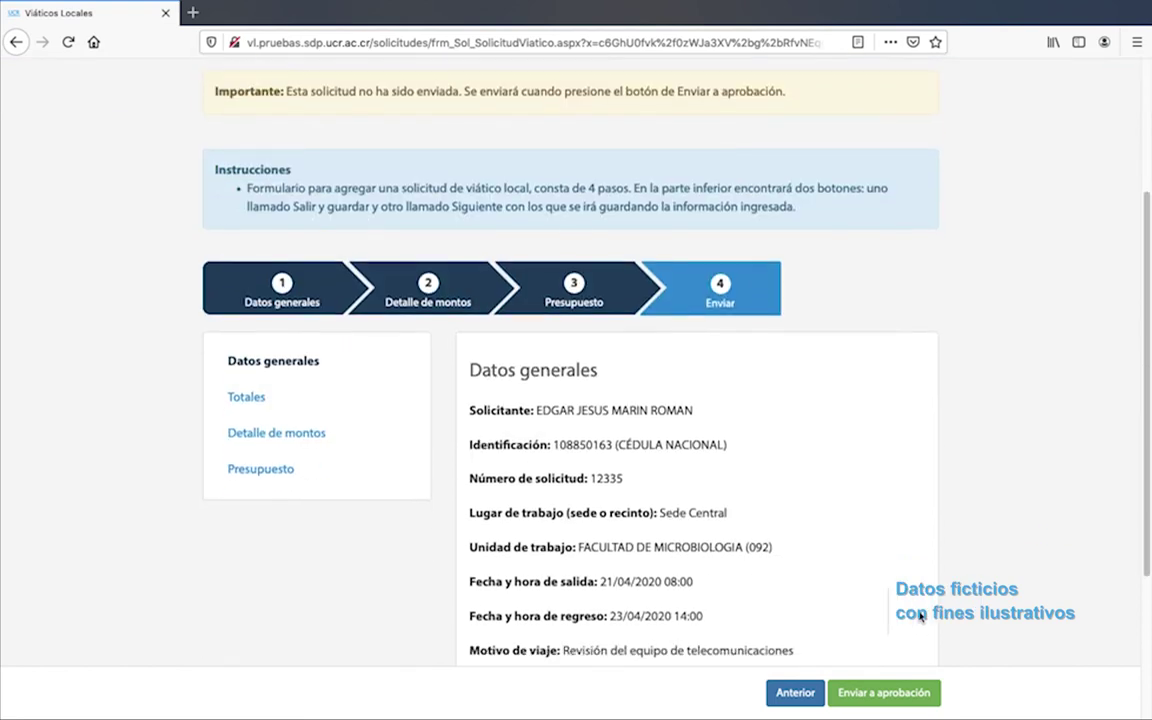
pyautogui.click(248, 397)
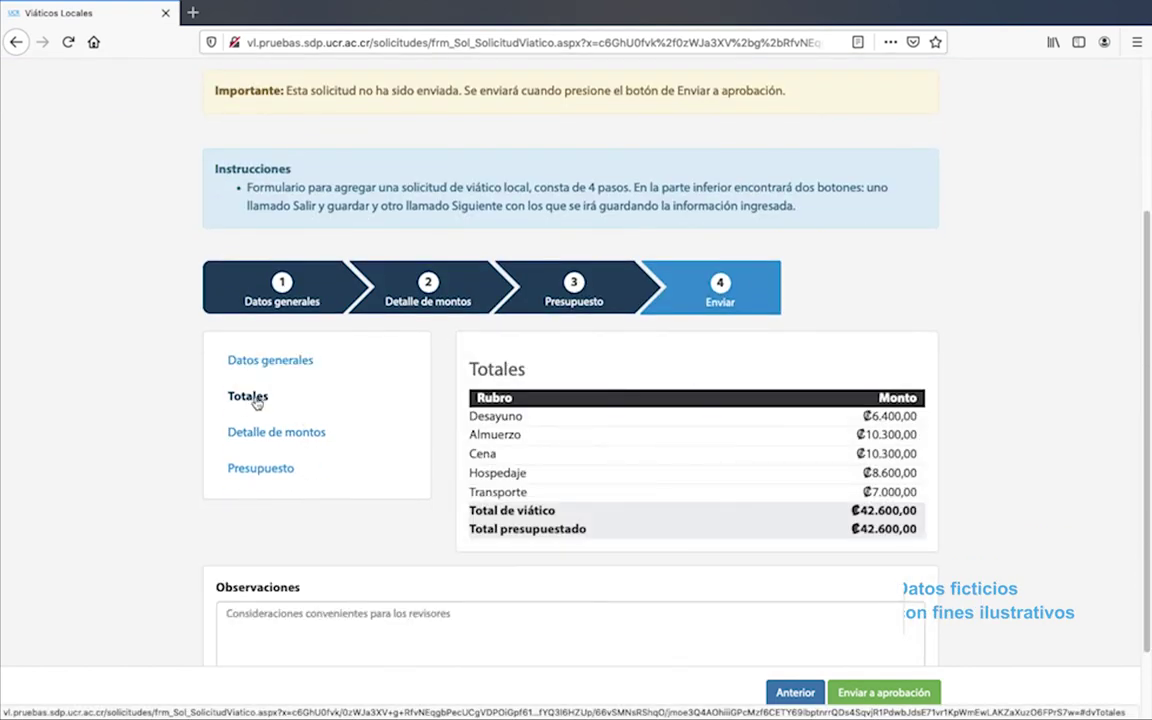
pyautogui.click(270, 428)
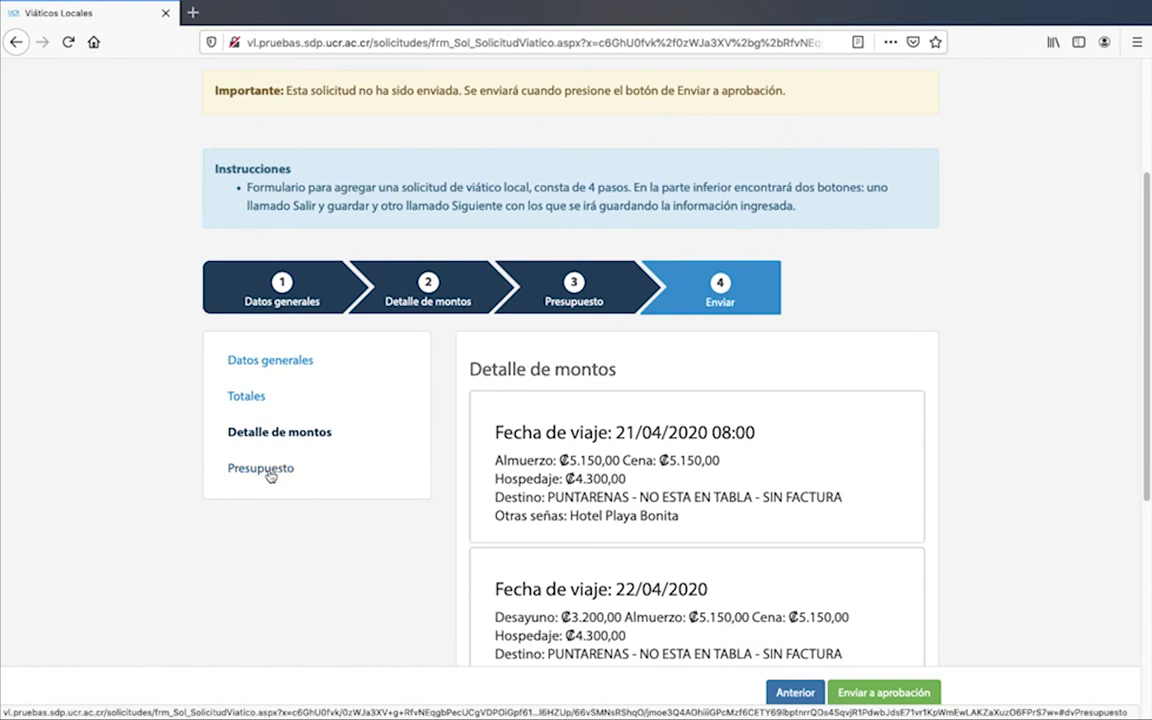
pyautogui.click(266, 470)
pyautogui.scroll(-2, 670, 403)
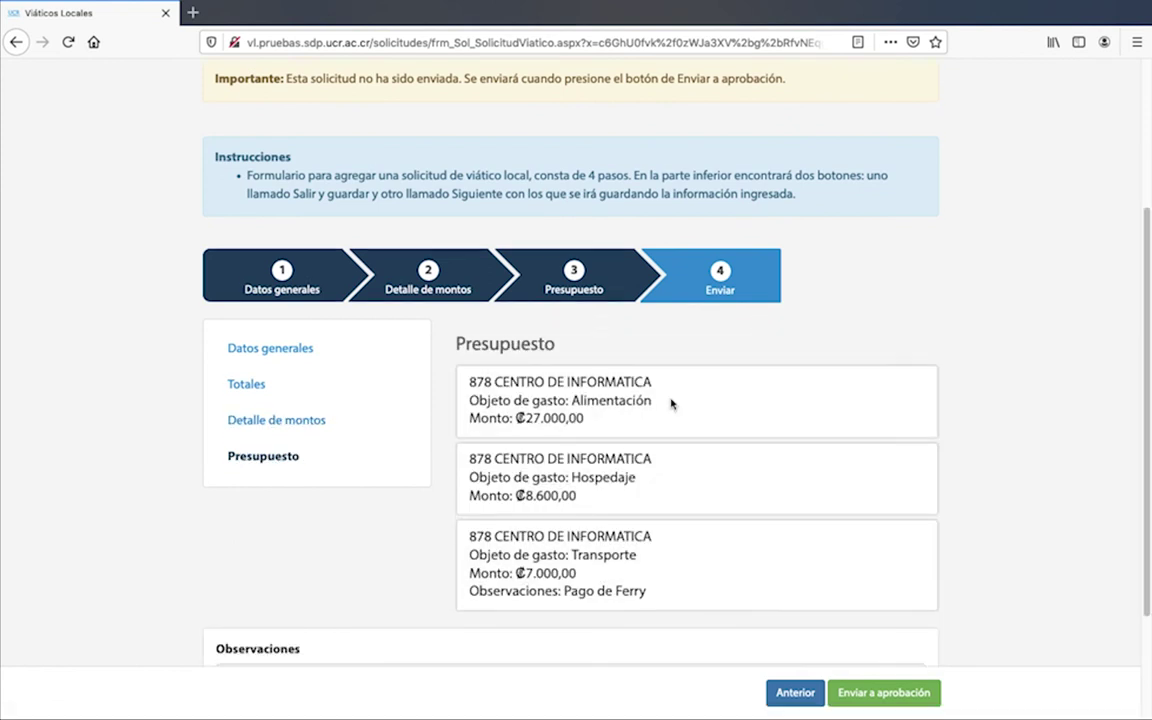
pyautogui.scroll(2, 670, 403)
pyautogui.scroll(1, 671, 402)
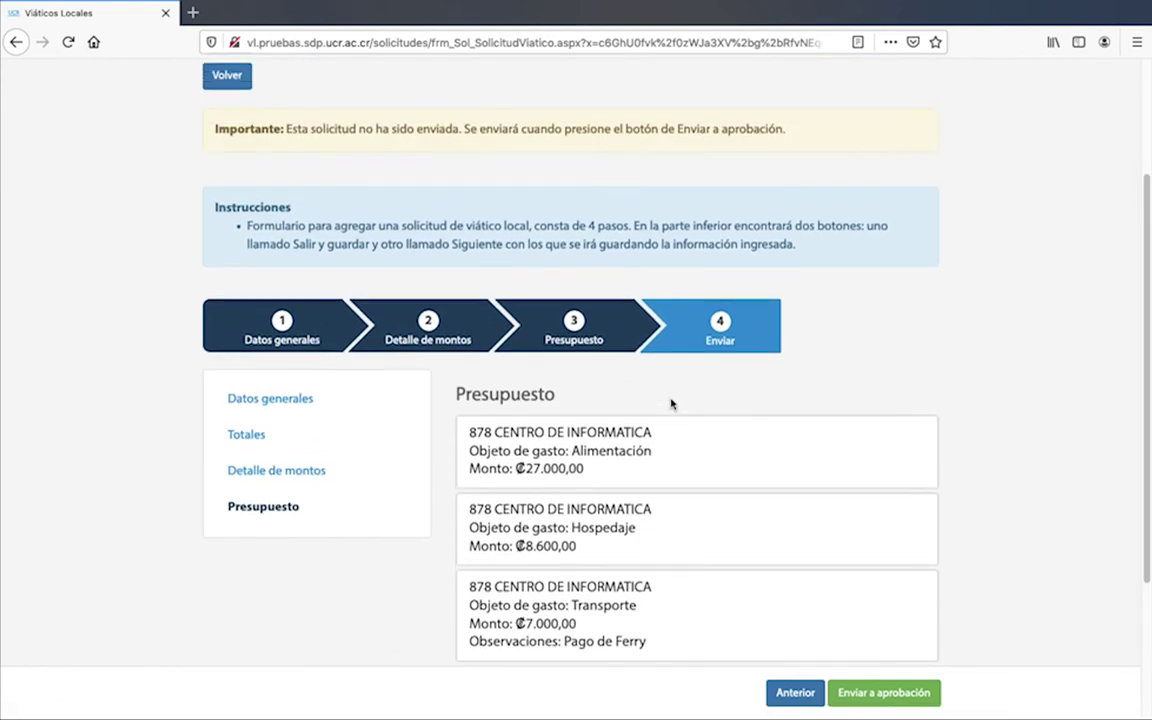
pyautogui.scroll(-1, 674, 400)
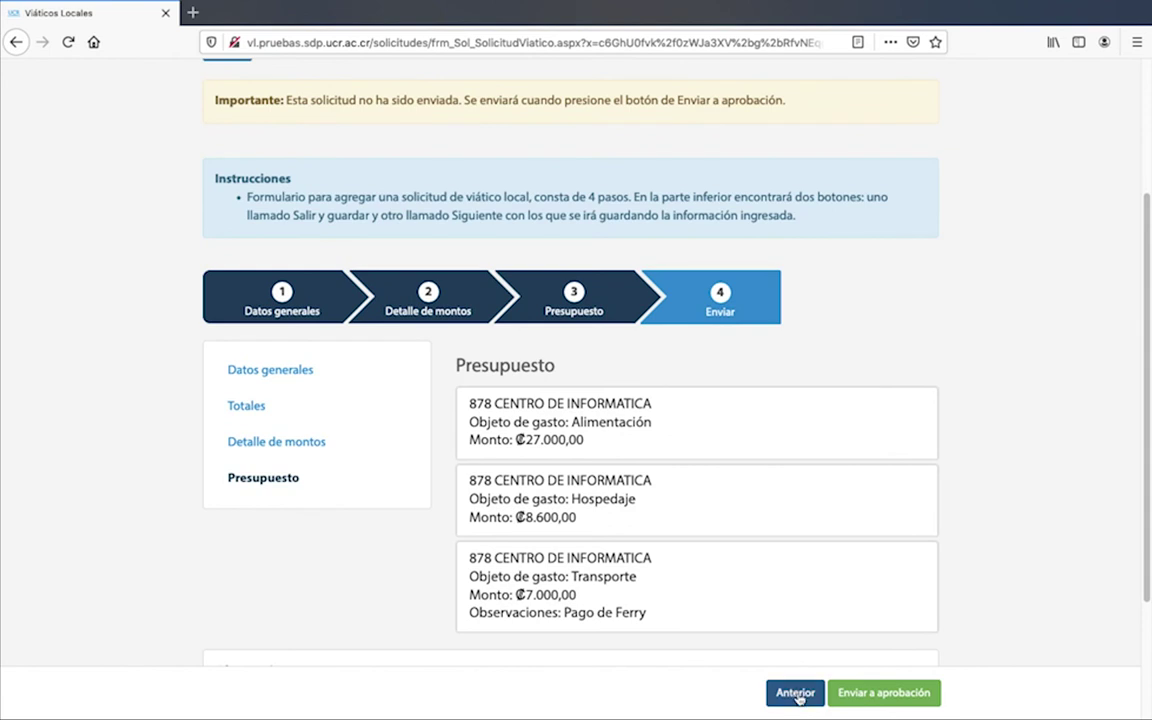
# Recheck the amounts detail and general data steps, then send the advance for approval
pyautogui.click(484, 306)
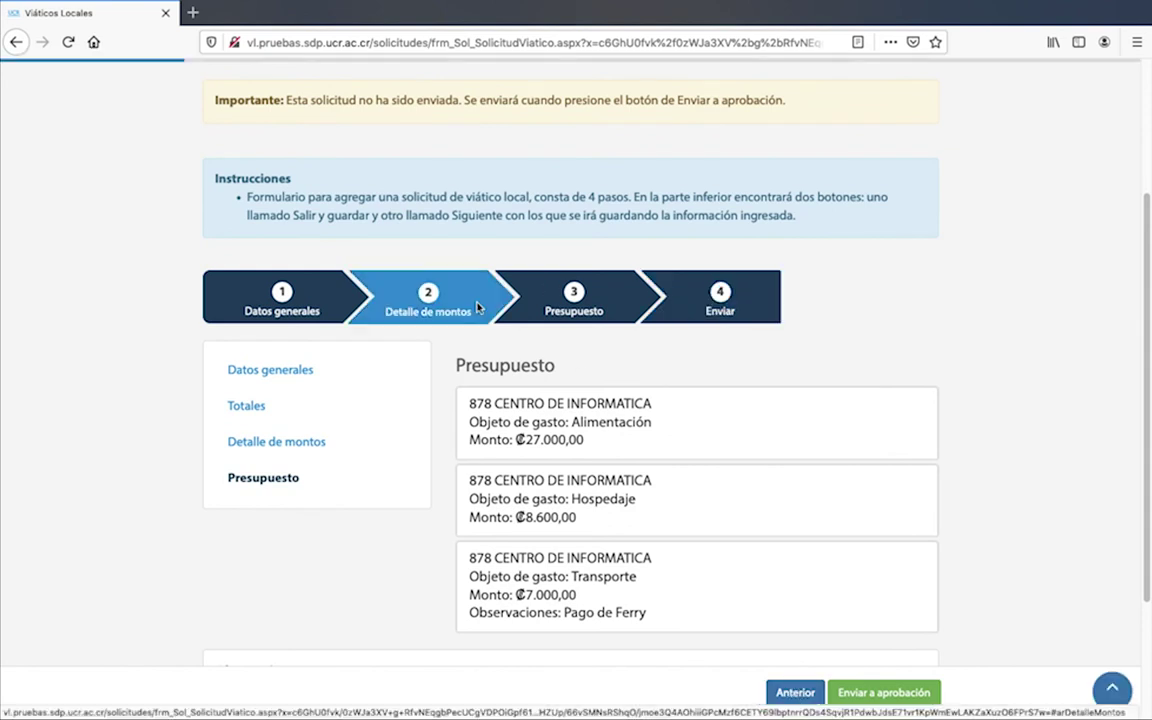
pyautogui.click(315, 297)
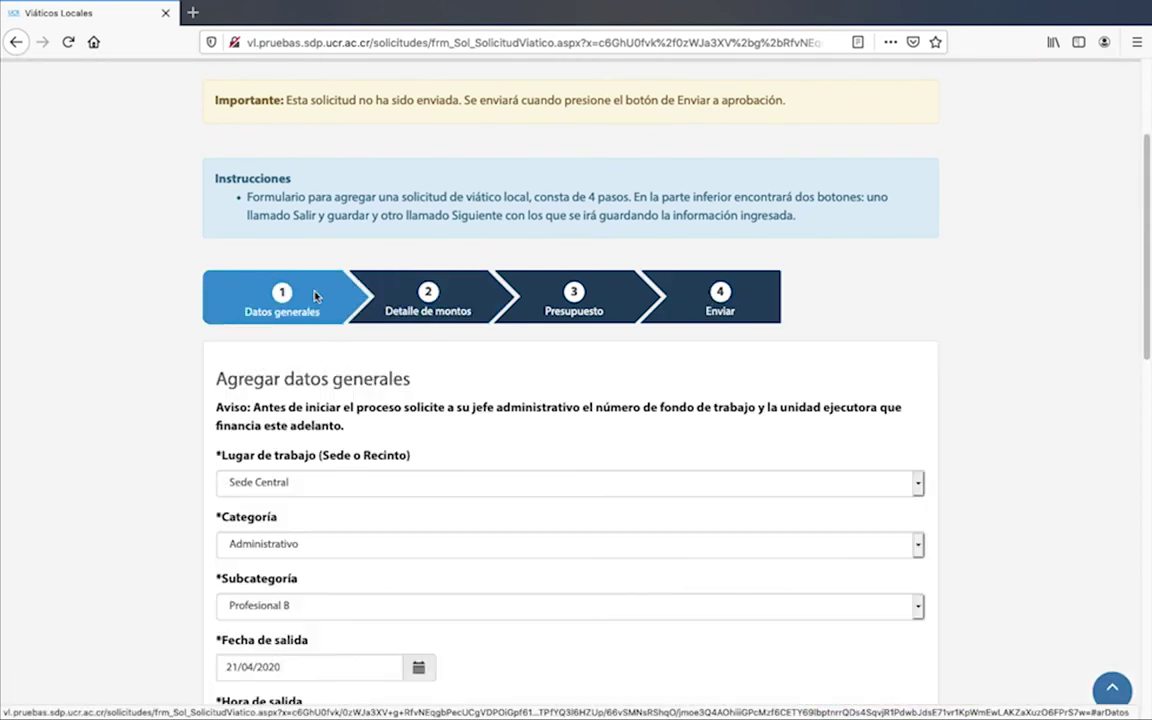
pyautogui.click(721, 298)
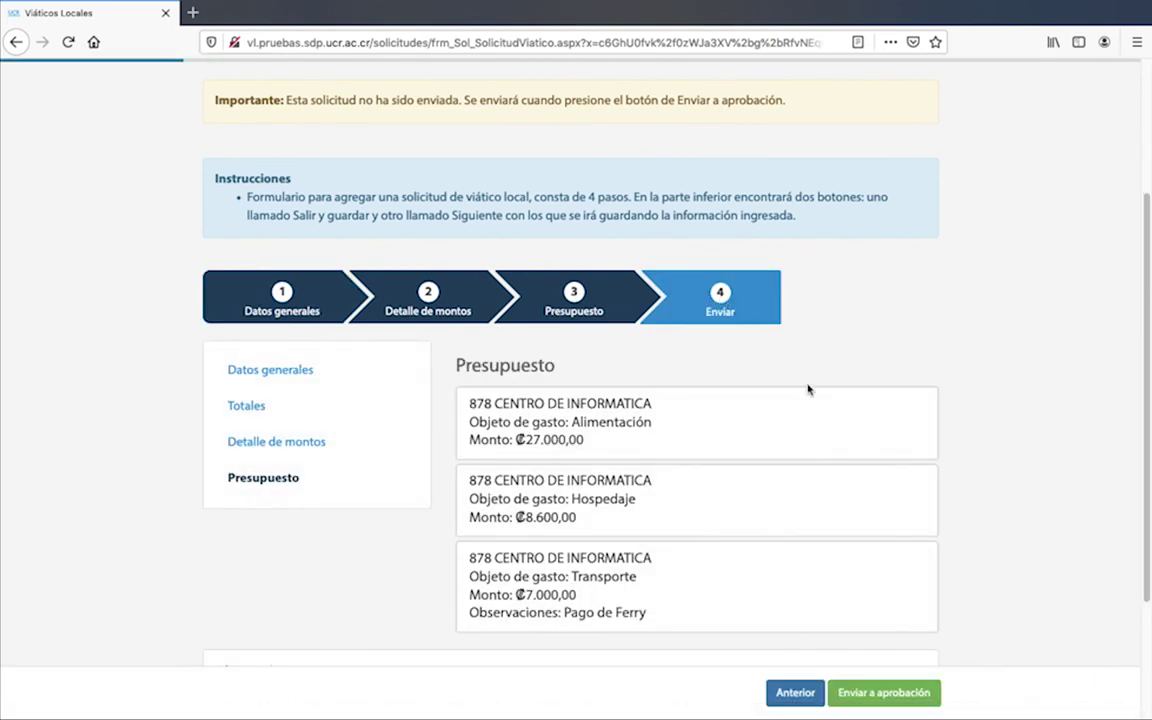
pyautogui.scroll(-3, 808, 390)
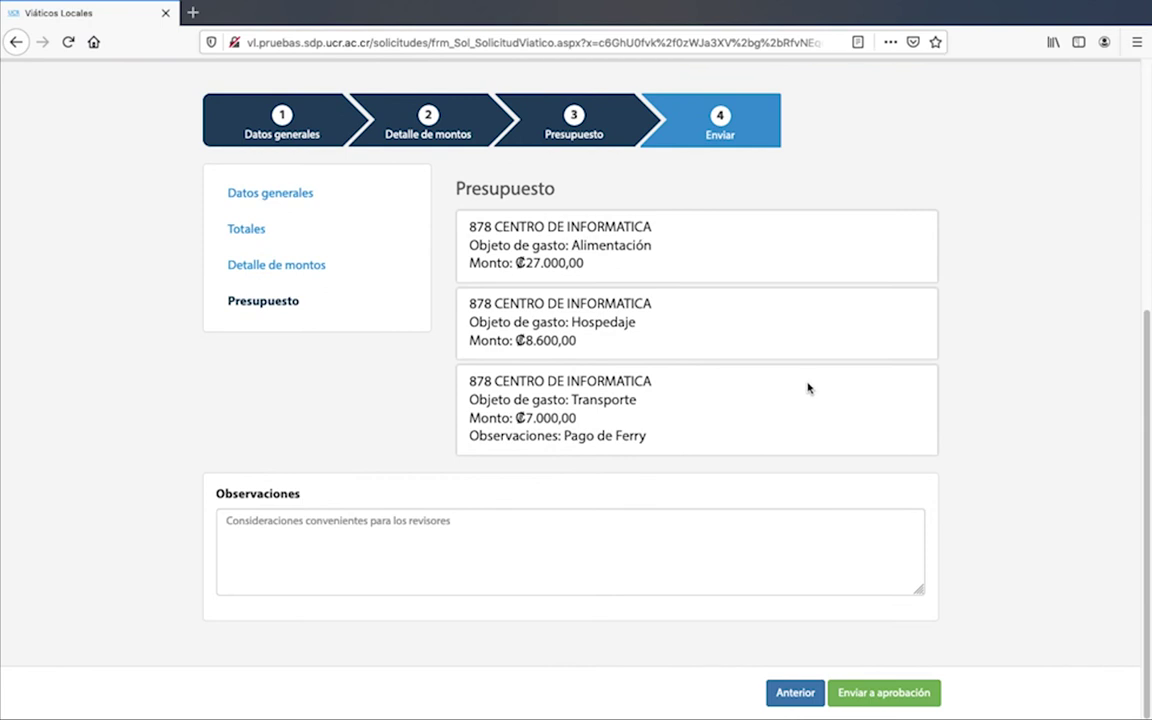
pyautogui.click(912, 693)
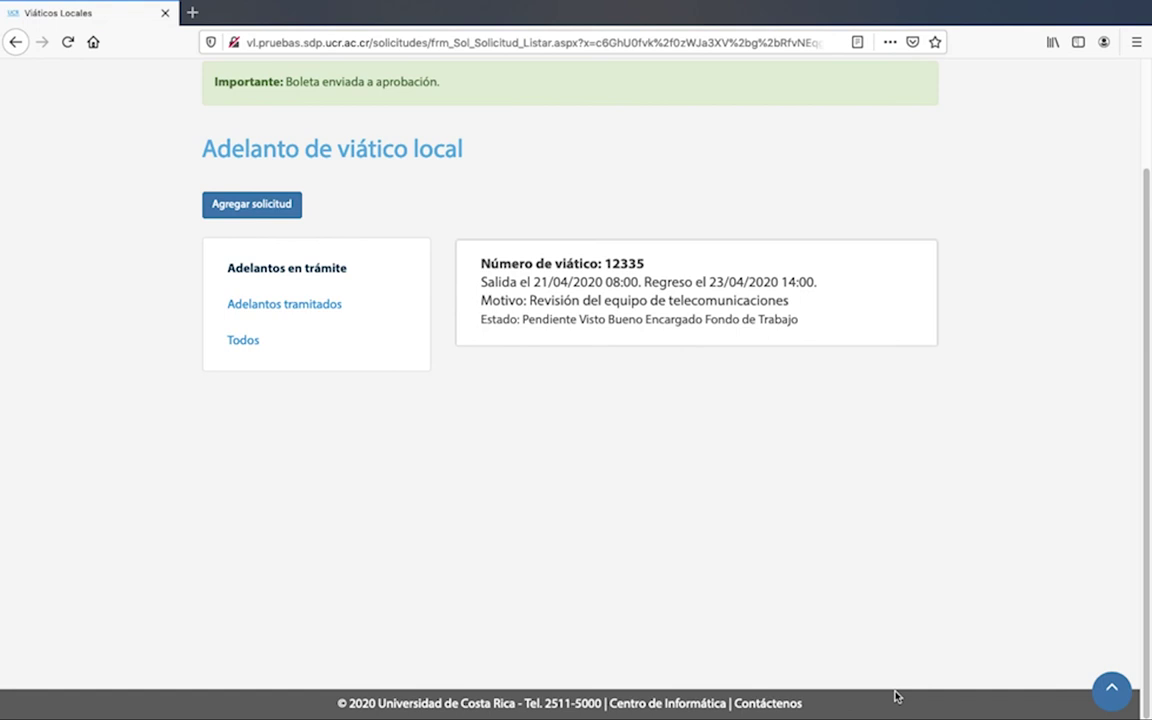
pyautogui.scroll(1, 896, 697)
pyautogui.moveTo(440, 162); pyautogui.dragTo(200, 172)
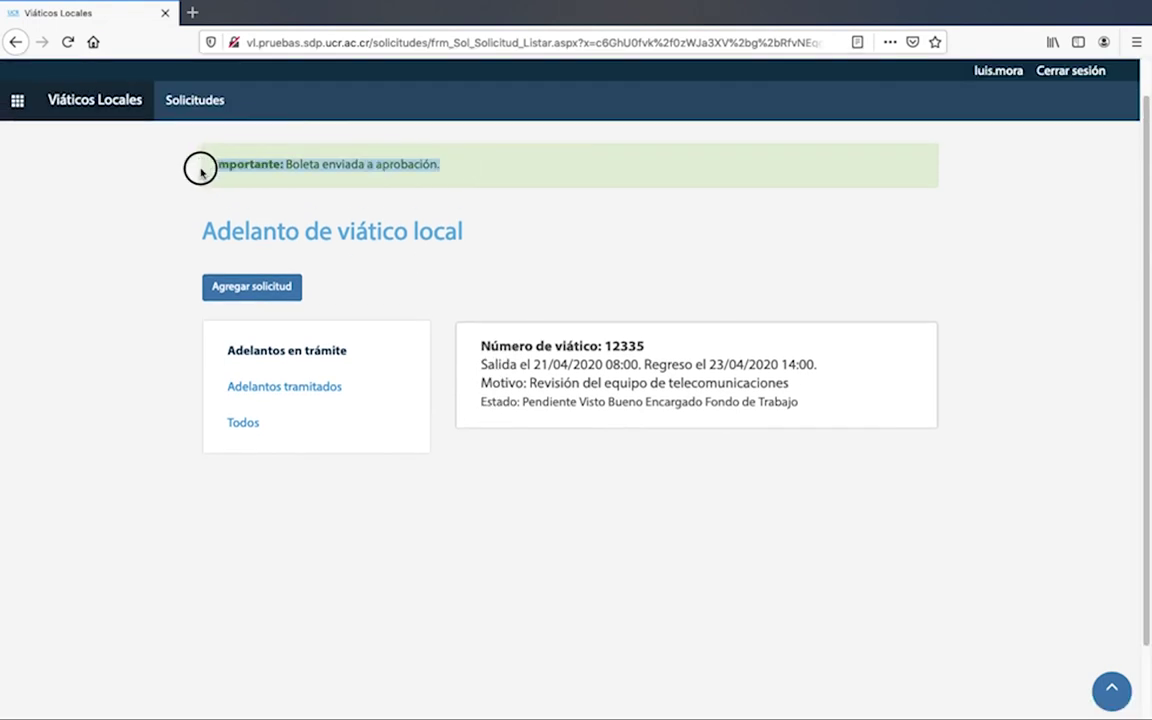
pyautogui.click(667, 285)
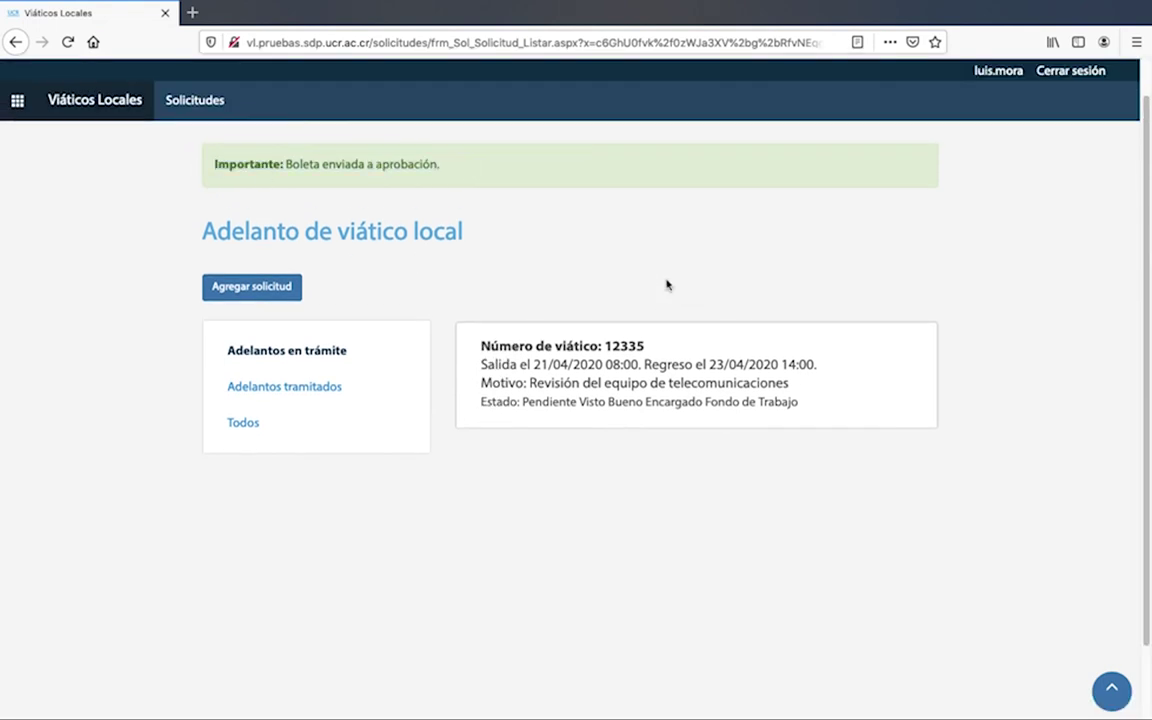
pyautogui.click(545, 363)
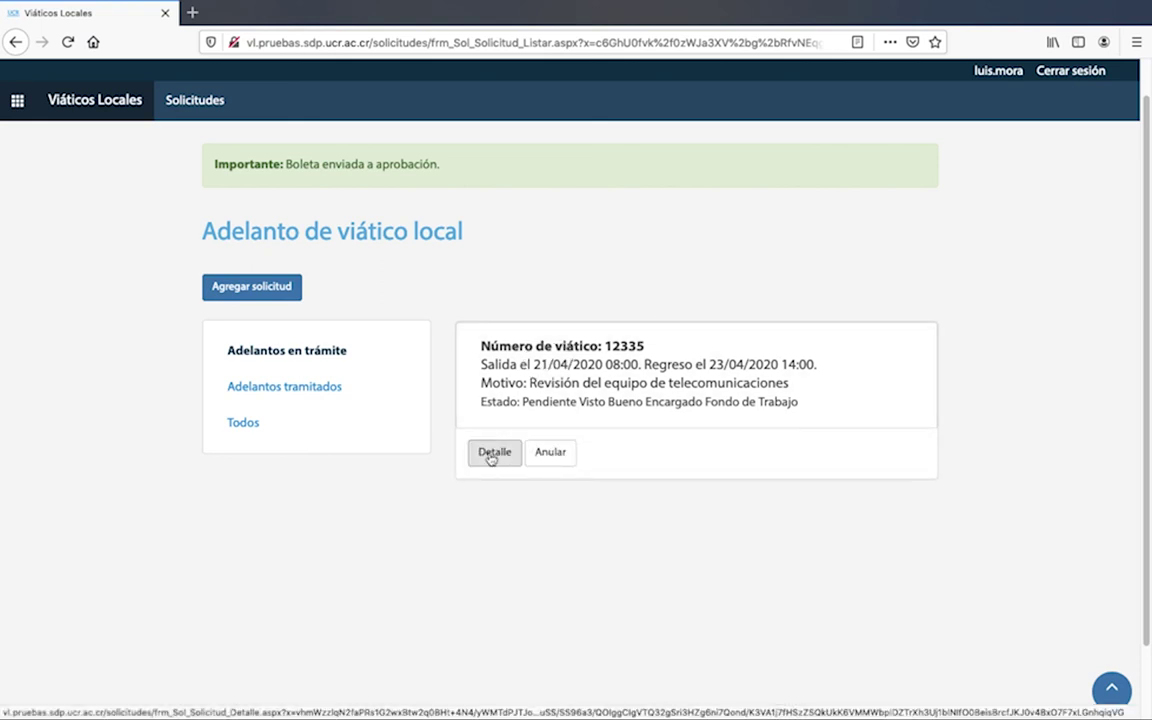